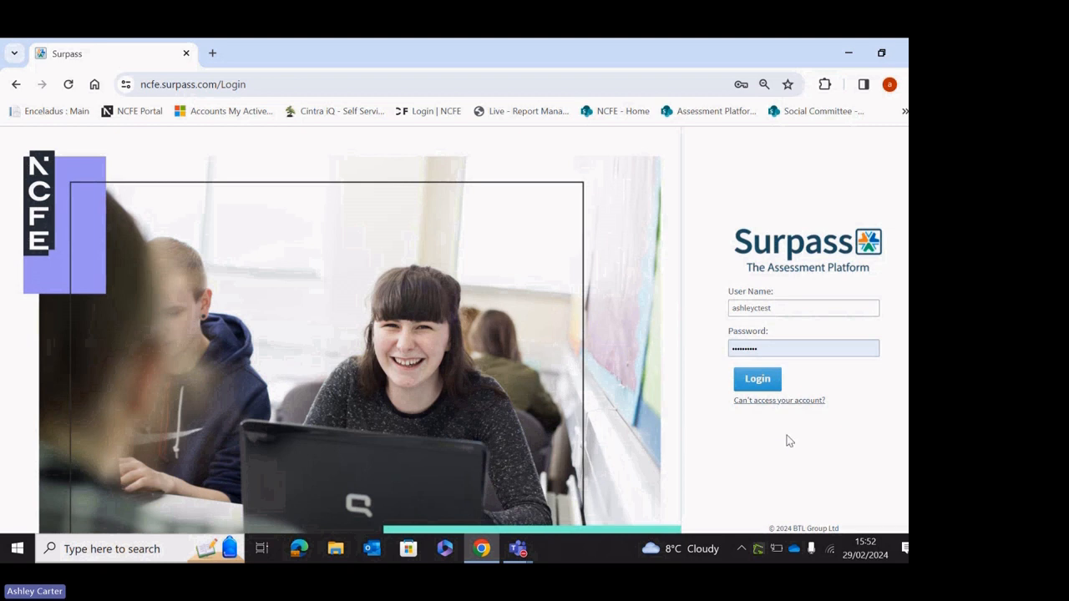
# Check the 'Can't access your account?' help, dismiss it, and log in to Surpass.
pyautogui.click(785, 403)
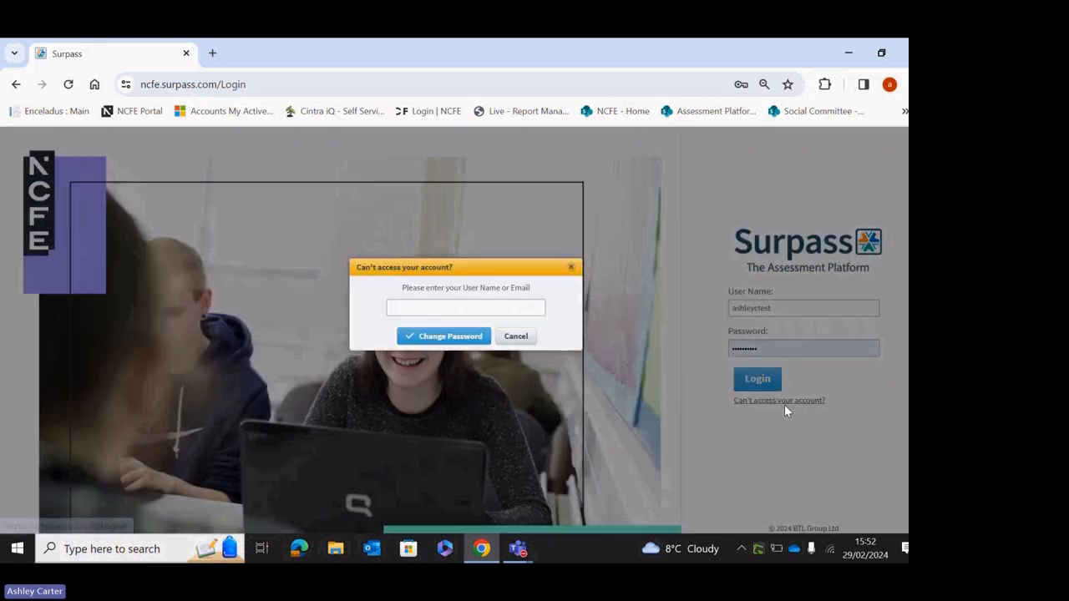
pyautogui.click(572, 268)
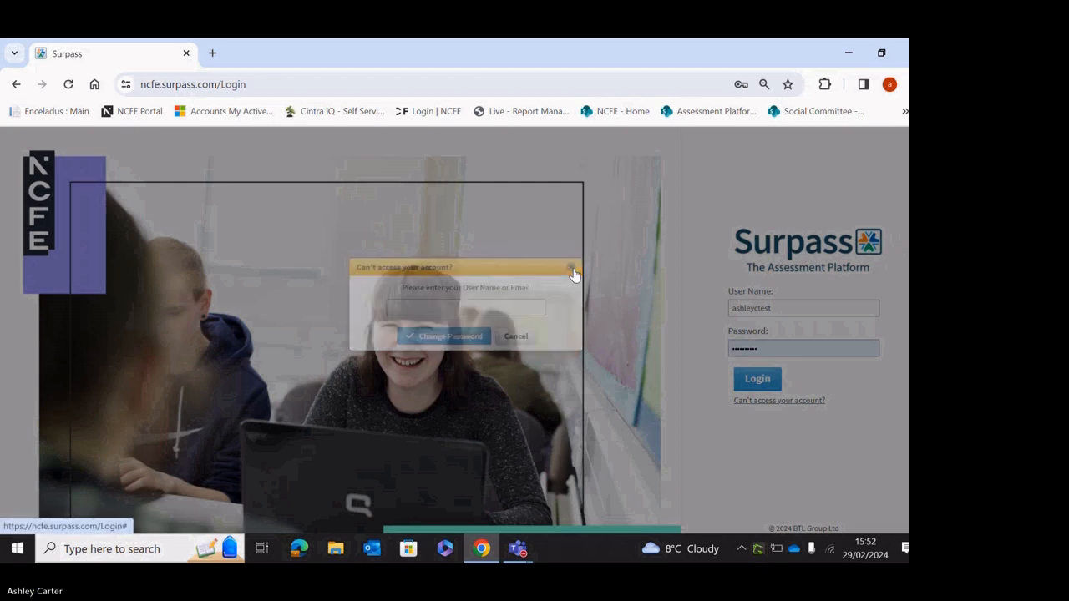
pyautogui.click(758, 380)
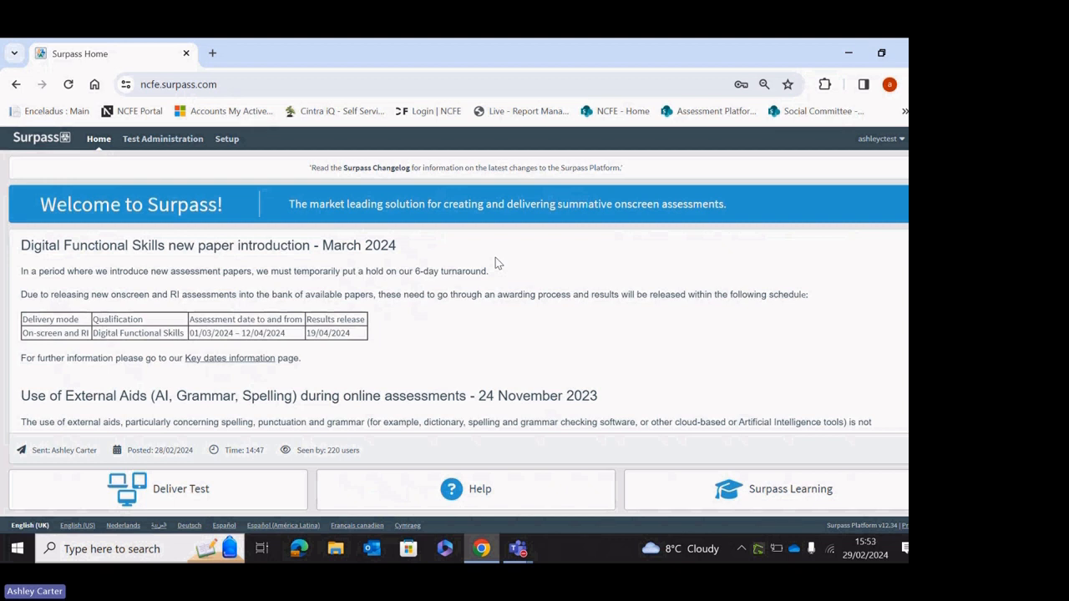
# Go to Test Administration and start the Schedule Test Wizard.
pyautogui.click(152, 140)
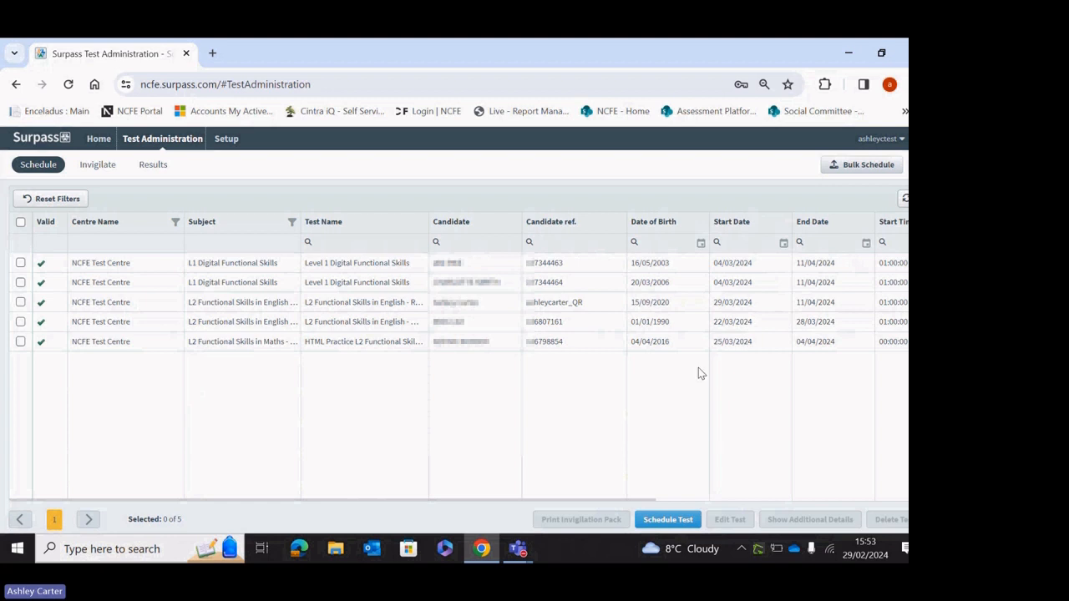
pyautogui.click(667, 520)
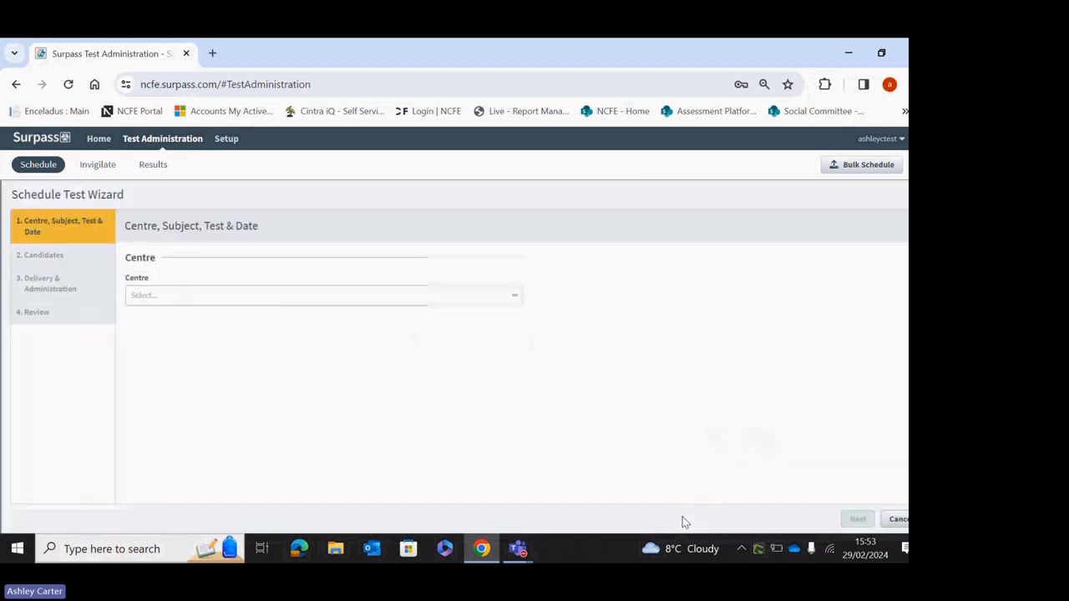
# Choose NCFE Test Centre, subject L1 Functional Skills in English - NEW, and its Reading test.
pyautogui.click(192, 304)
pyautogui.click(197, 314)
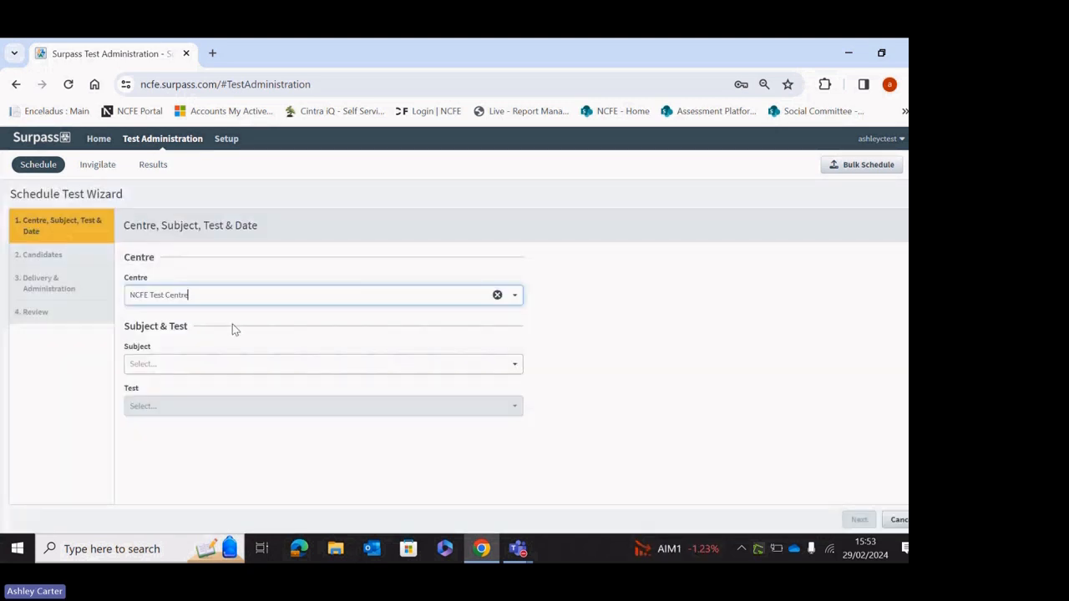
pyautogui.click(239, 367)
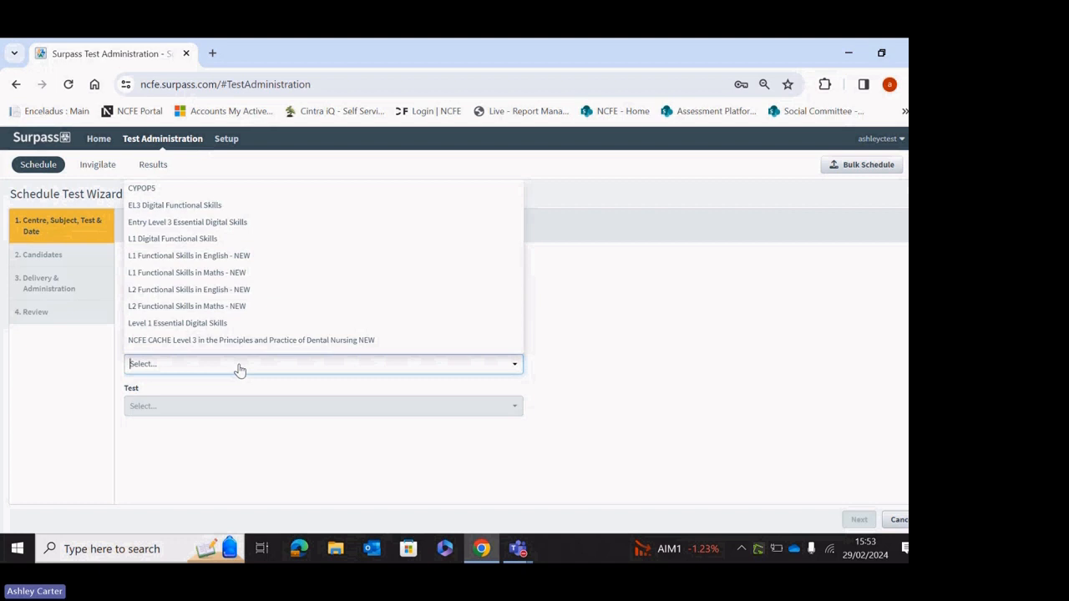
pyautogui.click(242, 264)
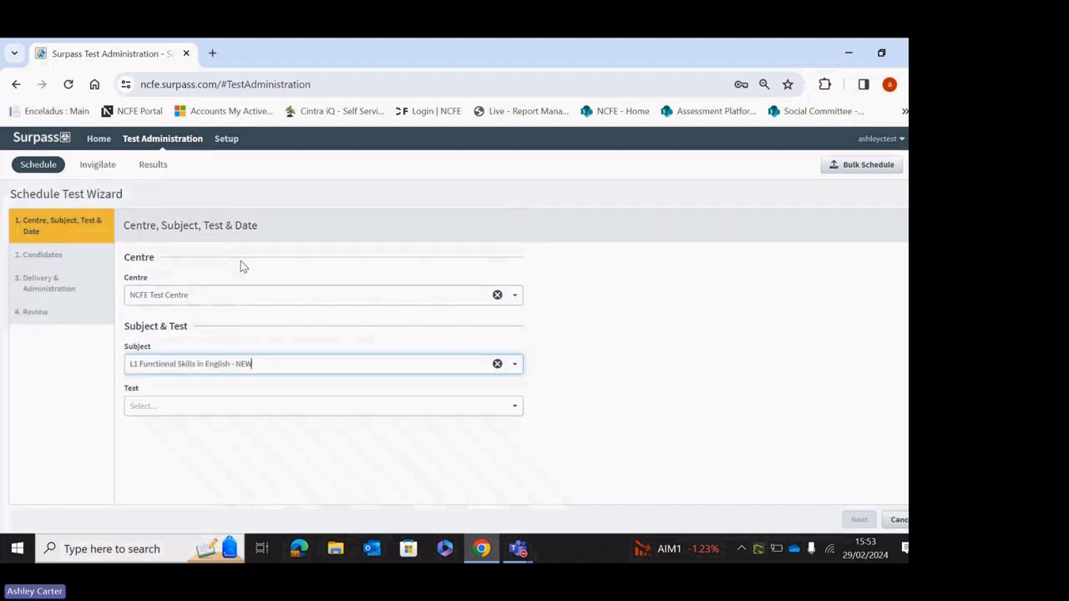
pyautogui.click(298, 408)
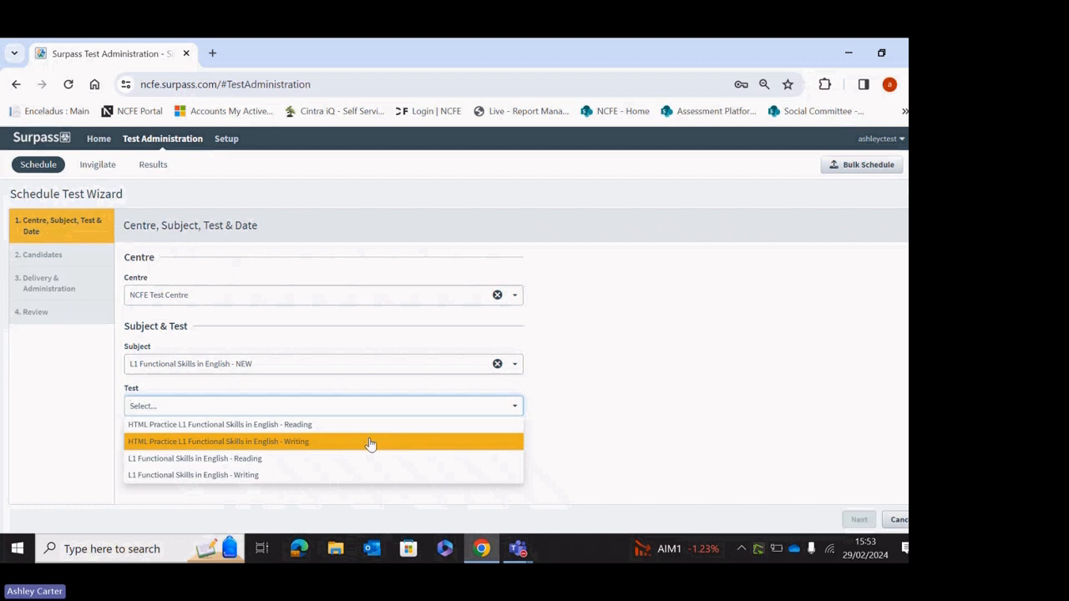
pyautogui.click(278, 460)
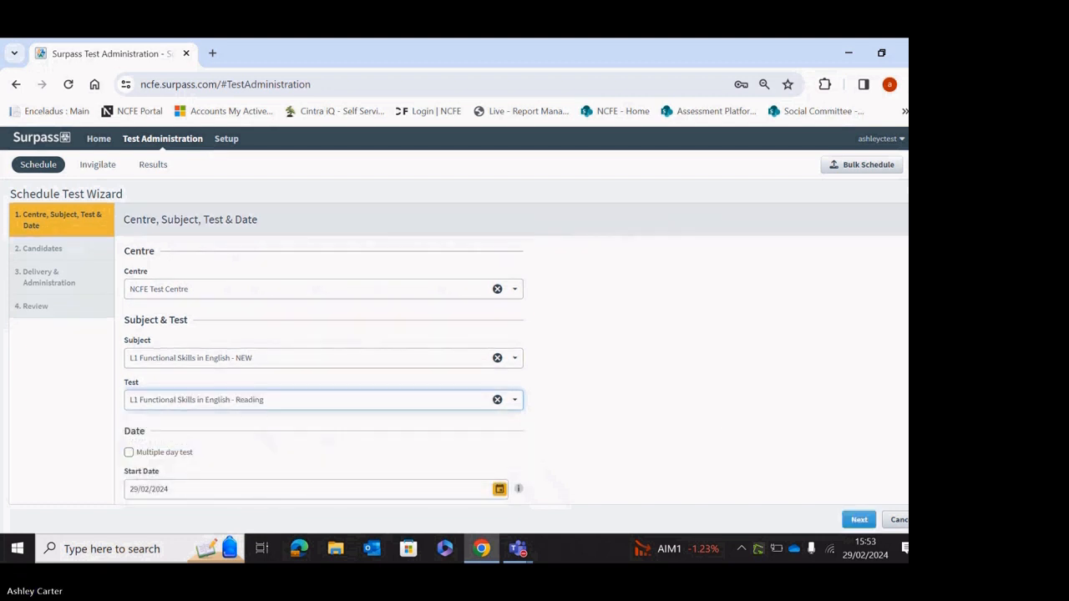
pyautogui.scroll(-1, 324, 376)
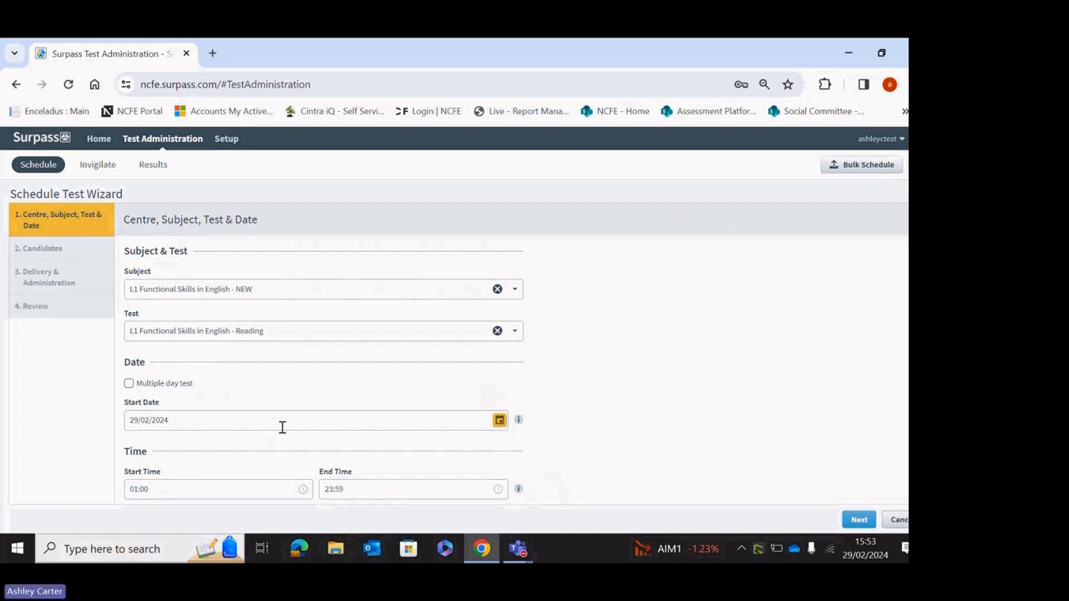
# Review the start date calendar and keep 29/02/2024 as the start date.
pyautogui.click(500, 429)
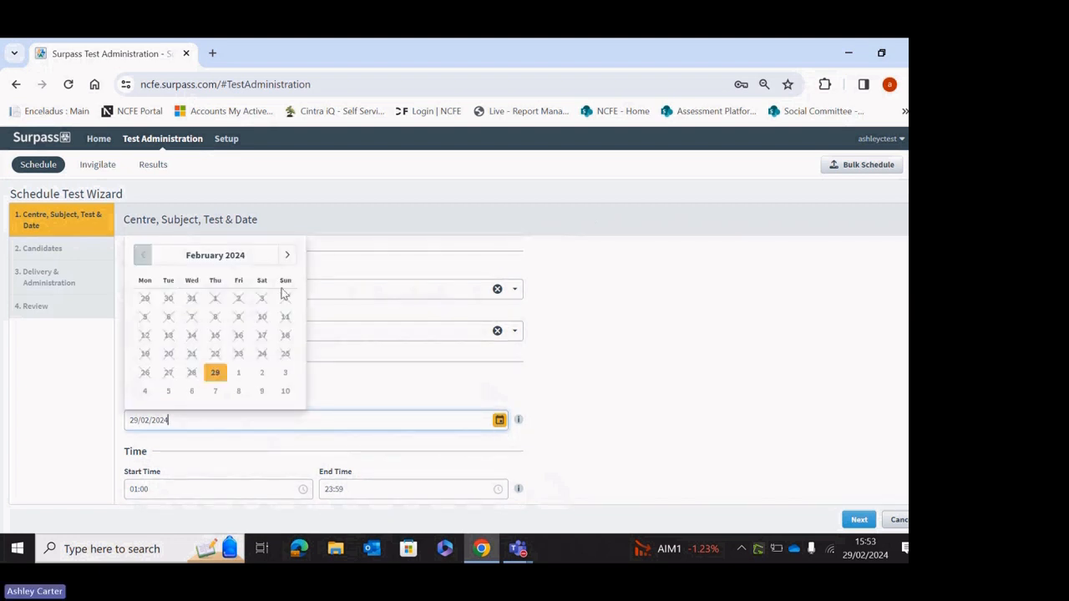
pyautogui.click(288, 255)
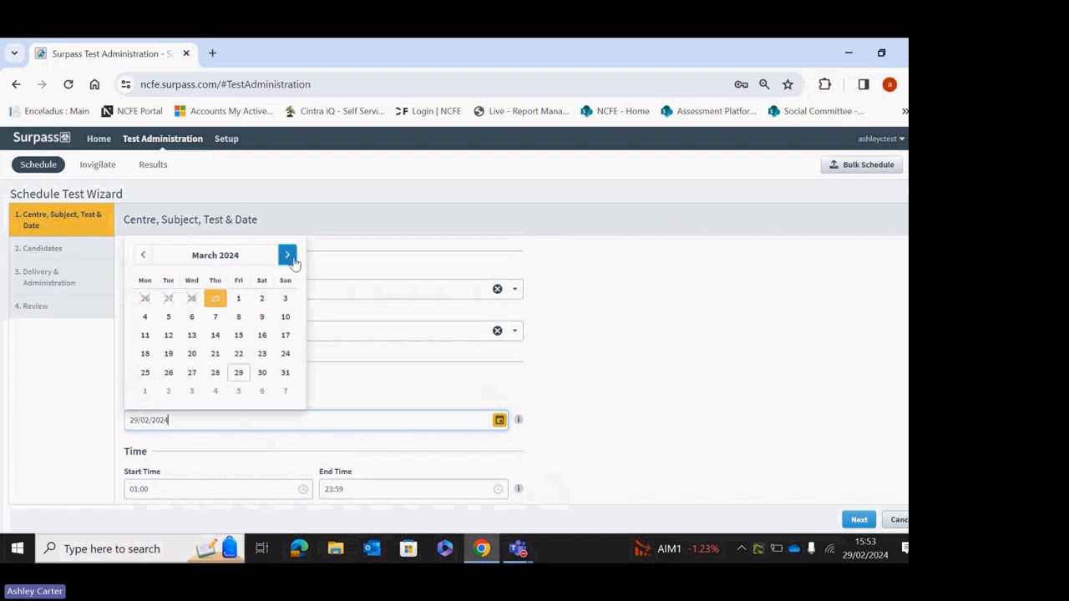
pyautogui.click(575, 402)
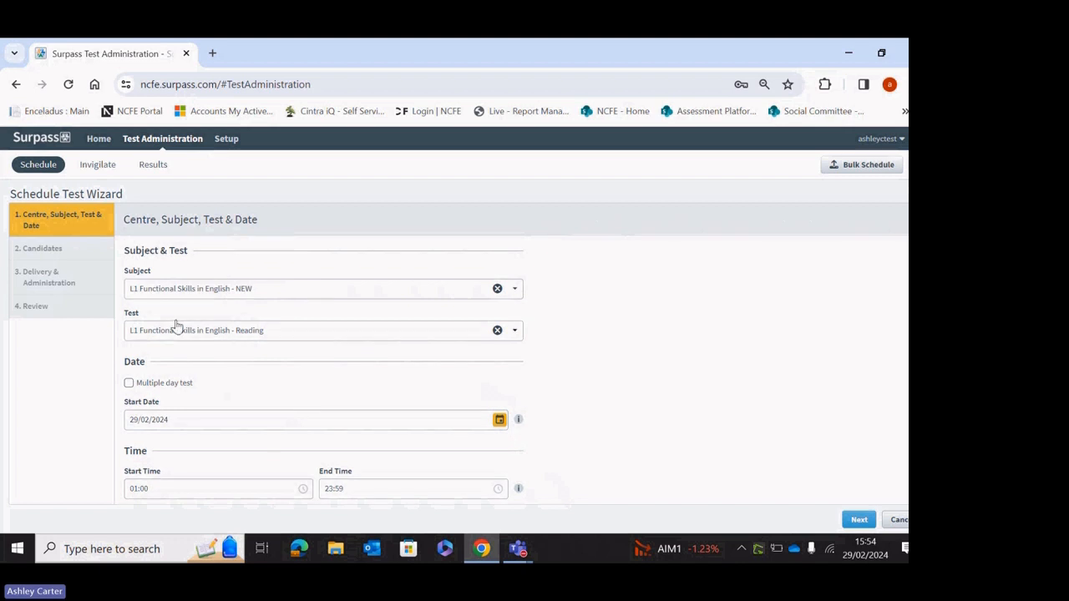
# Make it a multiple-day test ending 11/04/2024 and continue to Candidates.
pyautogui.click(129, 382)
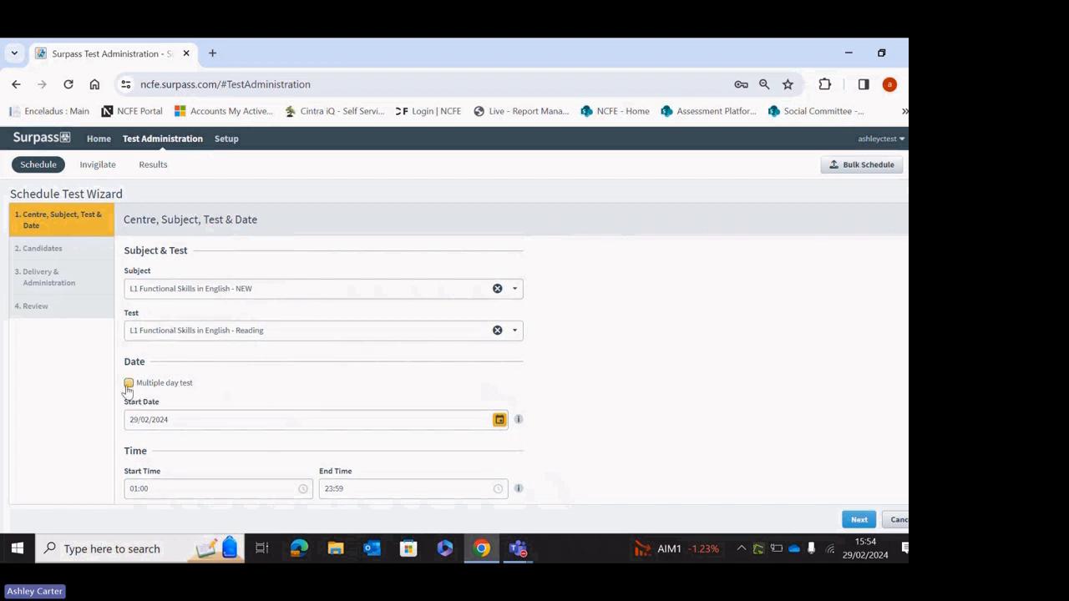
pyautogui.click(504, 422)
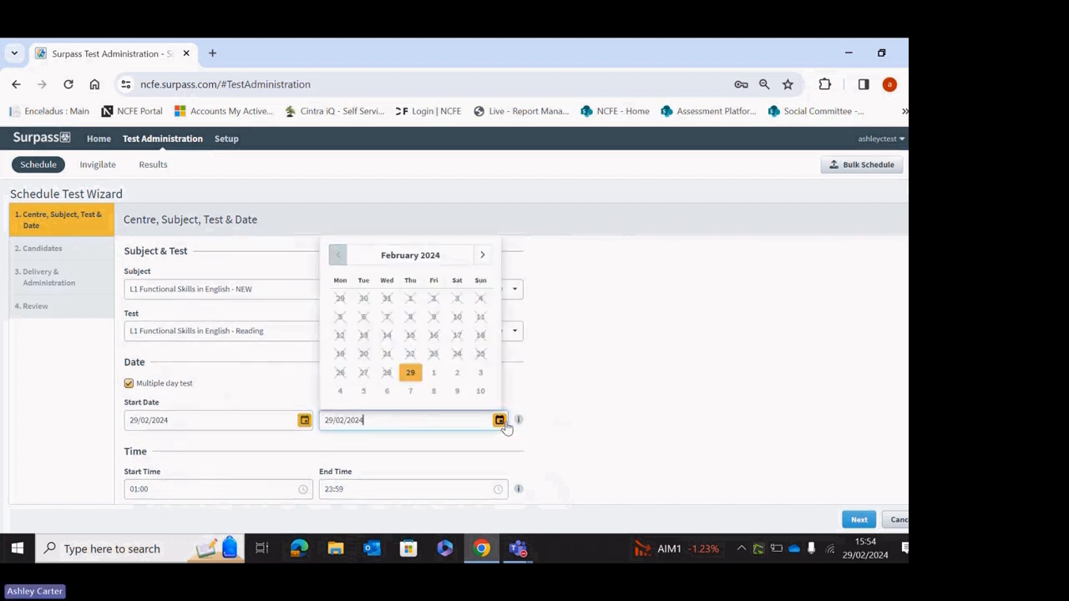
pyautogui.click(483, 255)
pyautogui.click(483, 255)
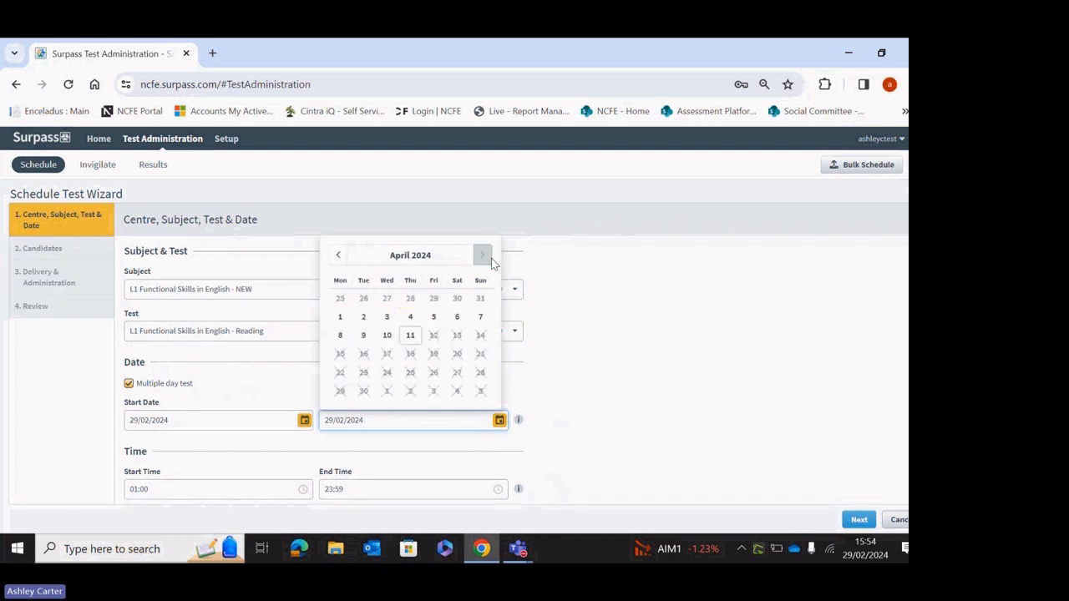
pyautogui.click(410, 335)
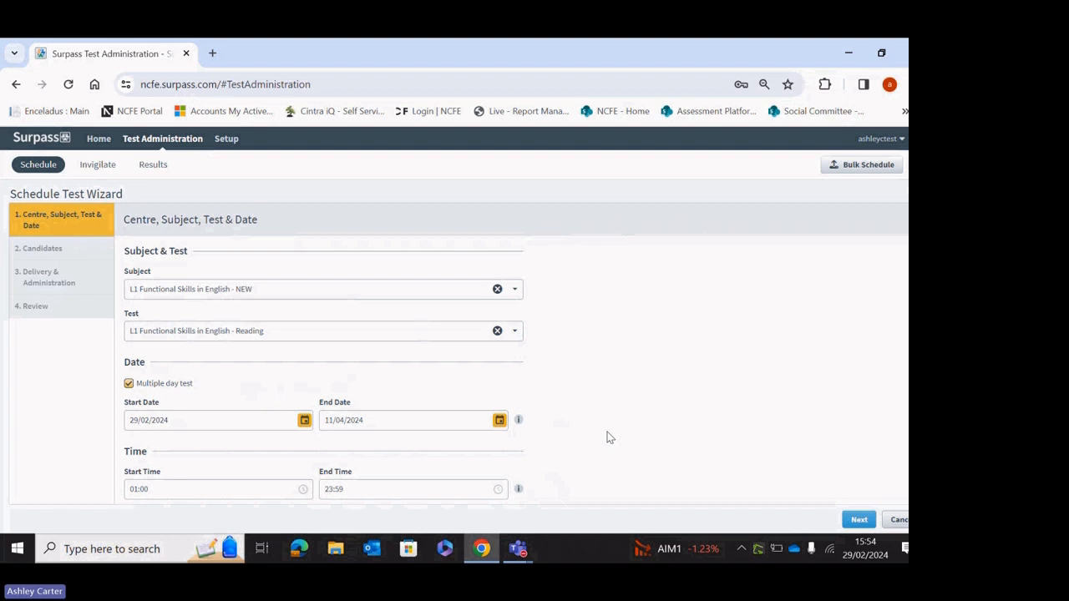
pyautogui.click(856, 519)
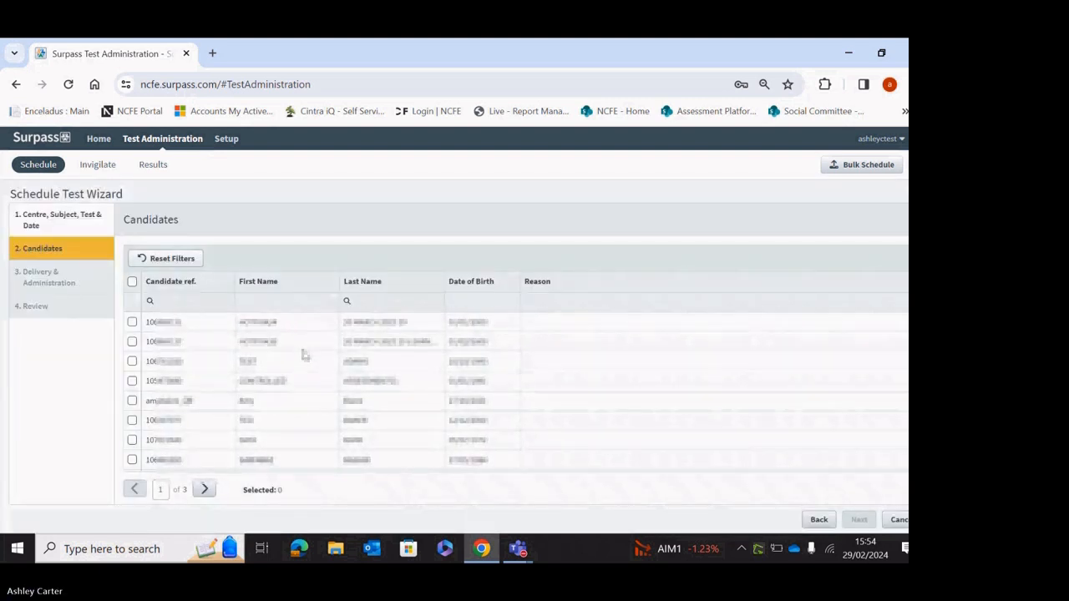
# Look at the Last Name filter options on the Candidates list, then close them.
pyautogui.click(347, 301)
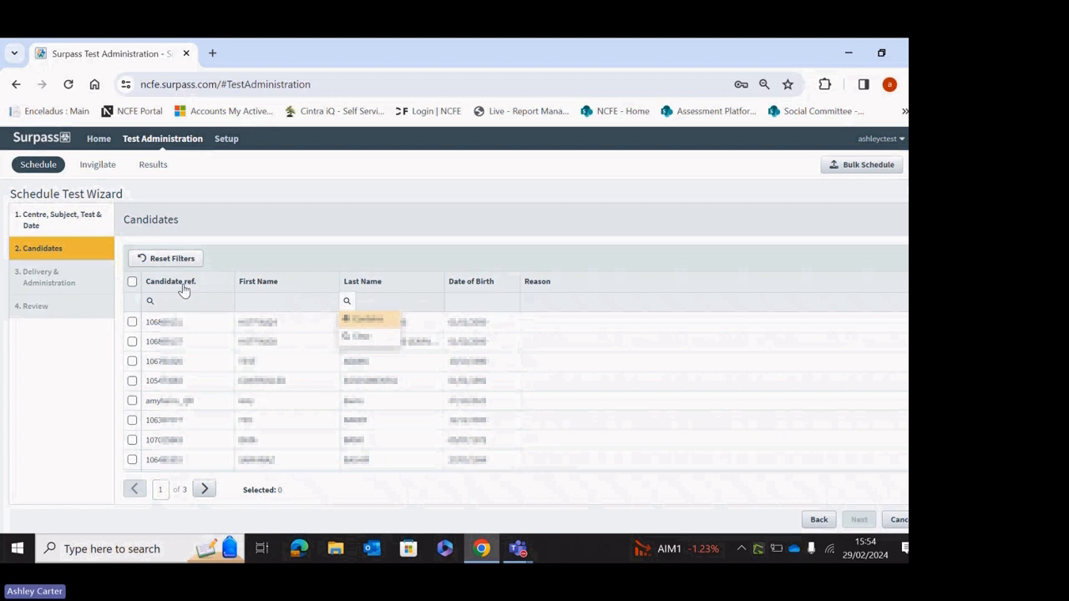
pyautogui.click(388, 254)
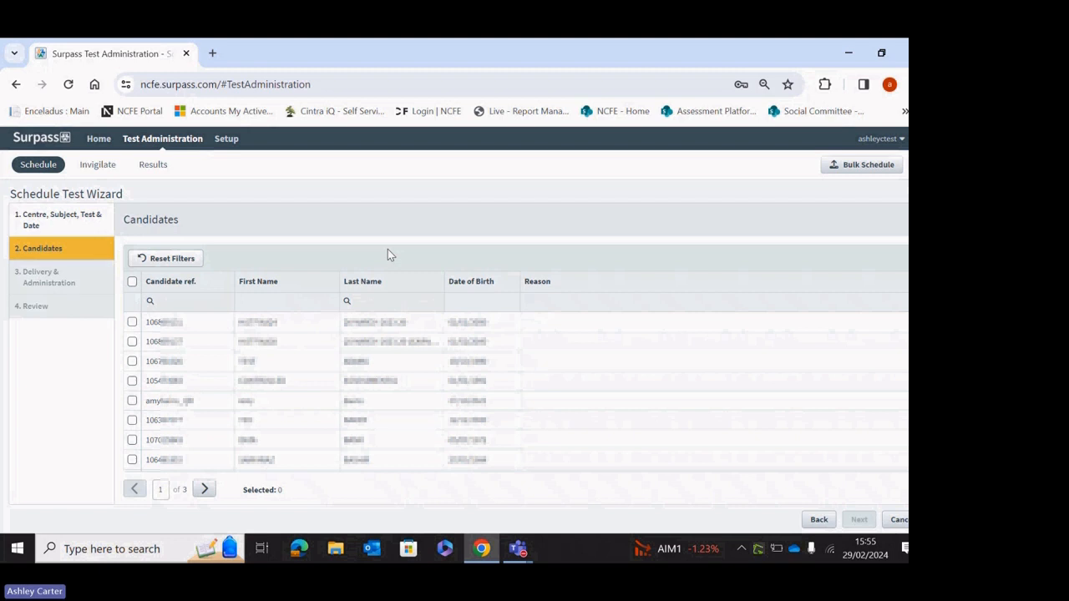
# Filter candidates by last name 'test', tick the first three, and continue.
pyautogui.click(393, 302)
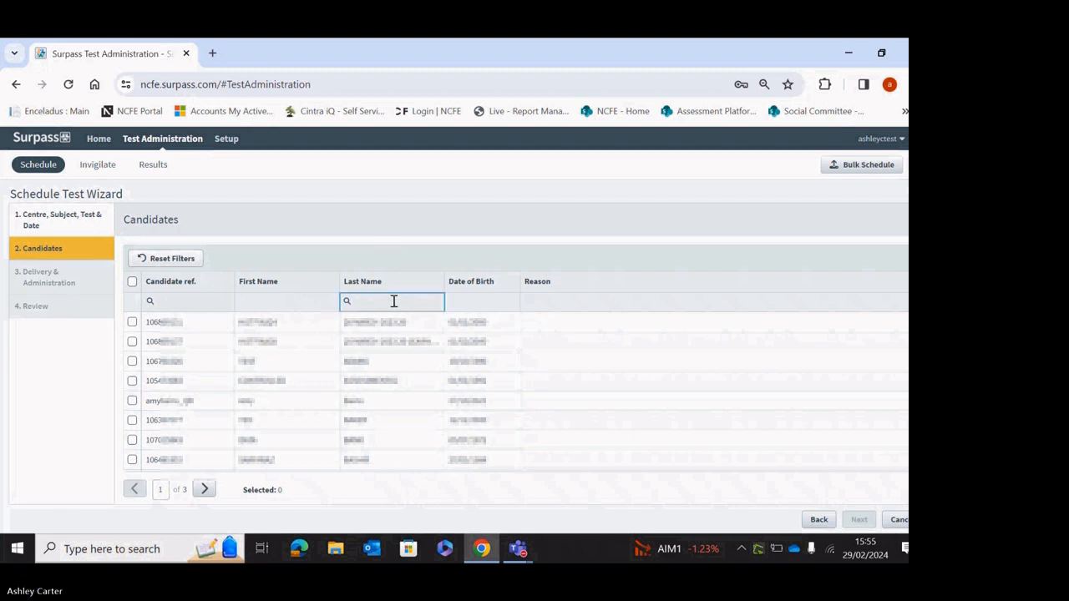
pyautogui.write('test')
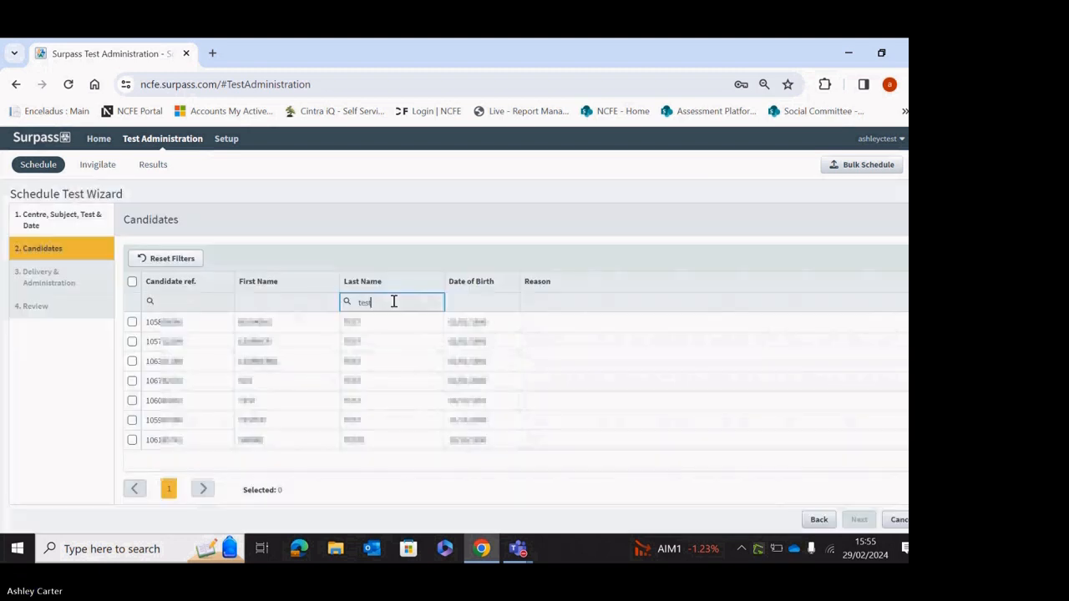
pyautogui.click(133, 324)
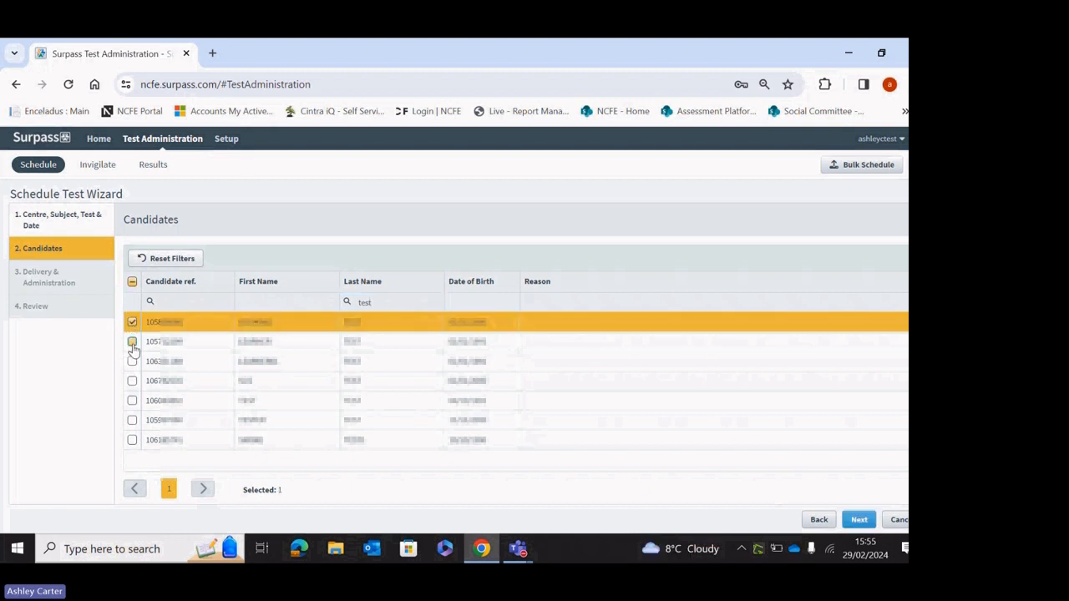
pyautogui.click(132, 342)
pyautogui.click(132, 362)
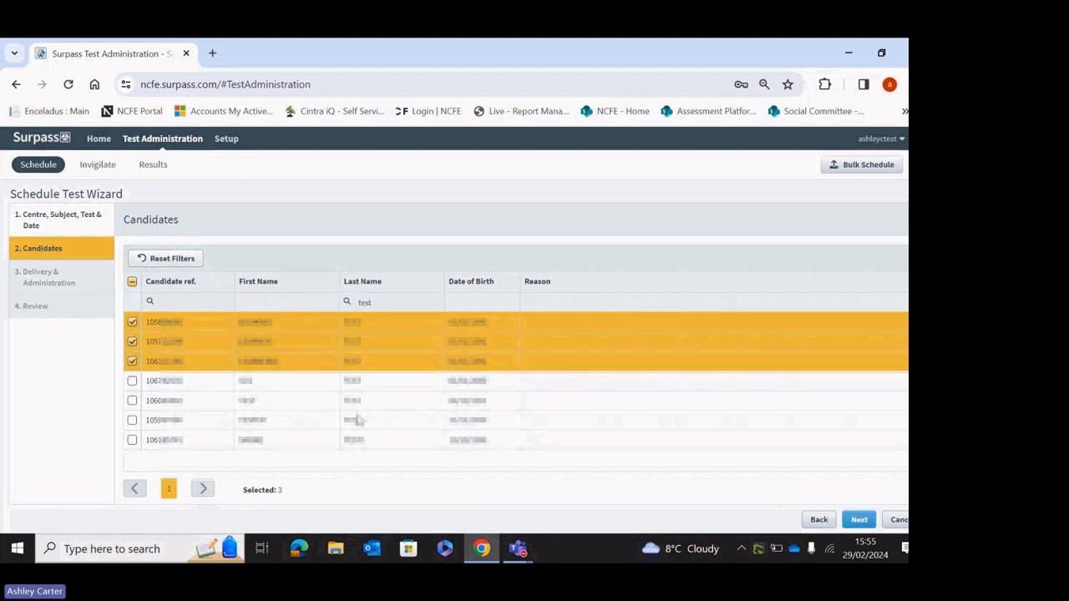
pyautogui.click(860, 520)
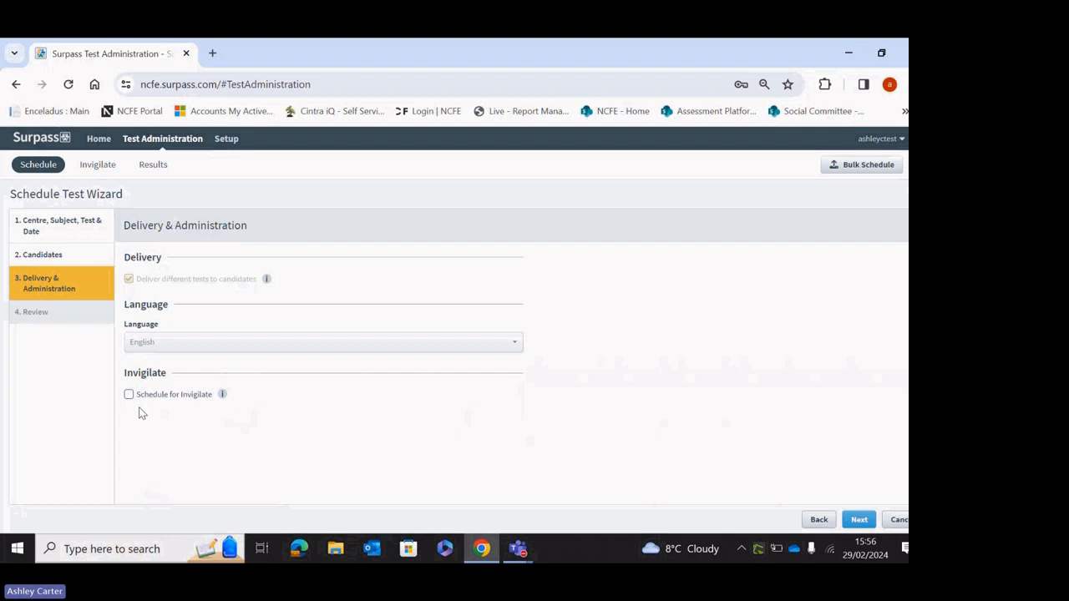
# Accept the Delivery & Administration settings (English, no invigilation scheduling) and move to Review.
pyautogui.click(860, 519)
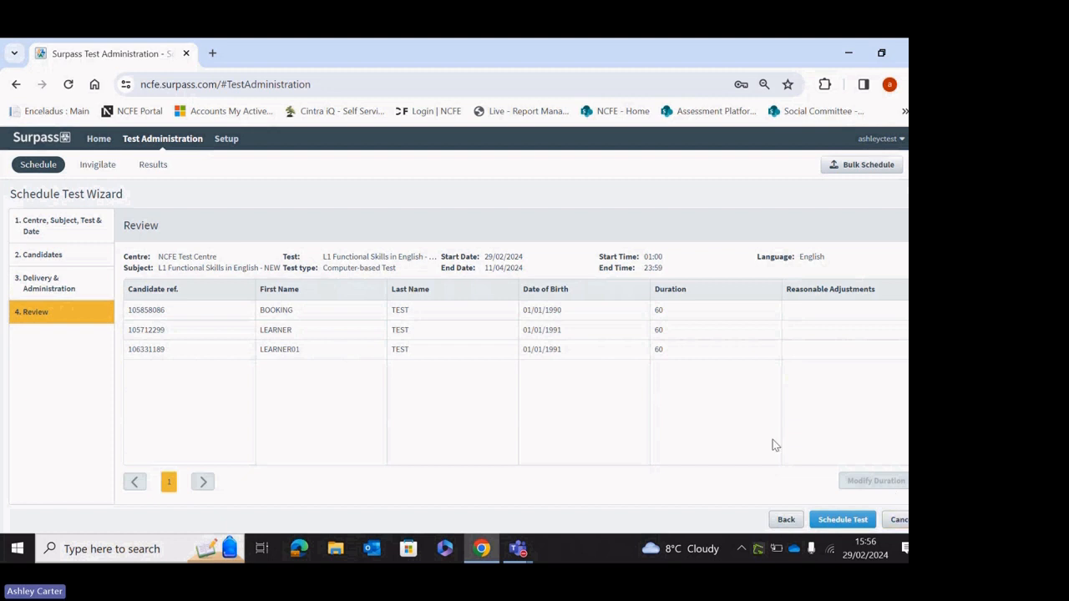
pyautogui.click(561, 314)
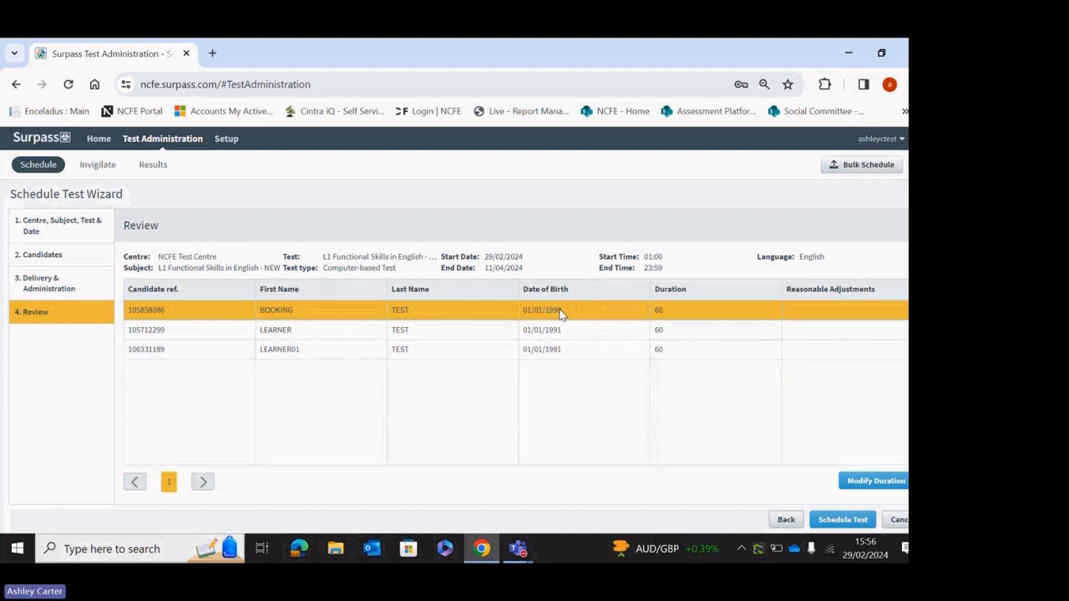
pyautogui.click(484, 338)
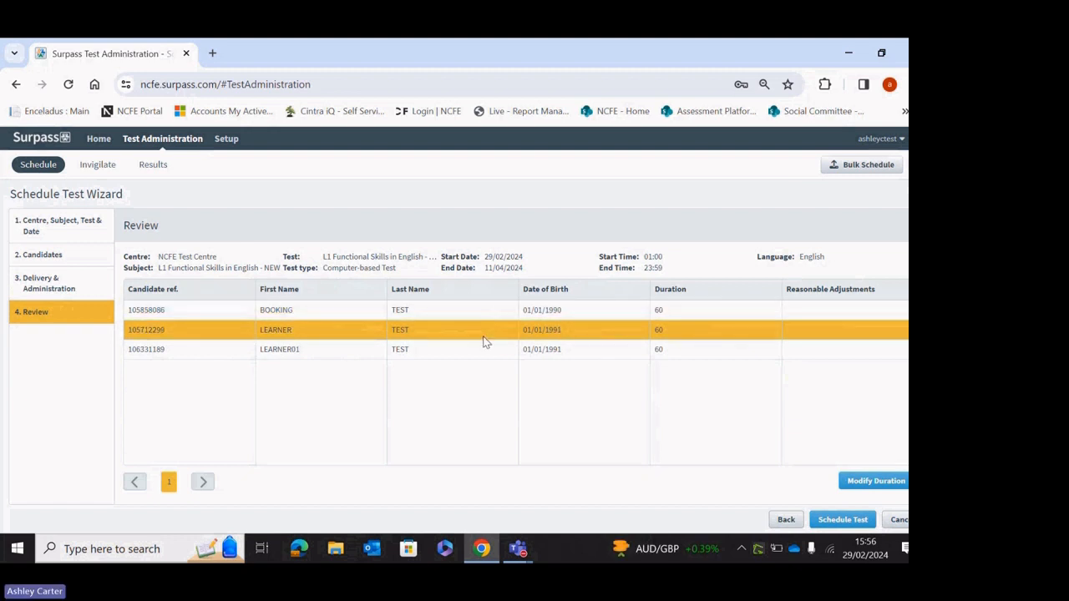
pyautogui.click(490, 355)
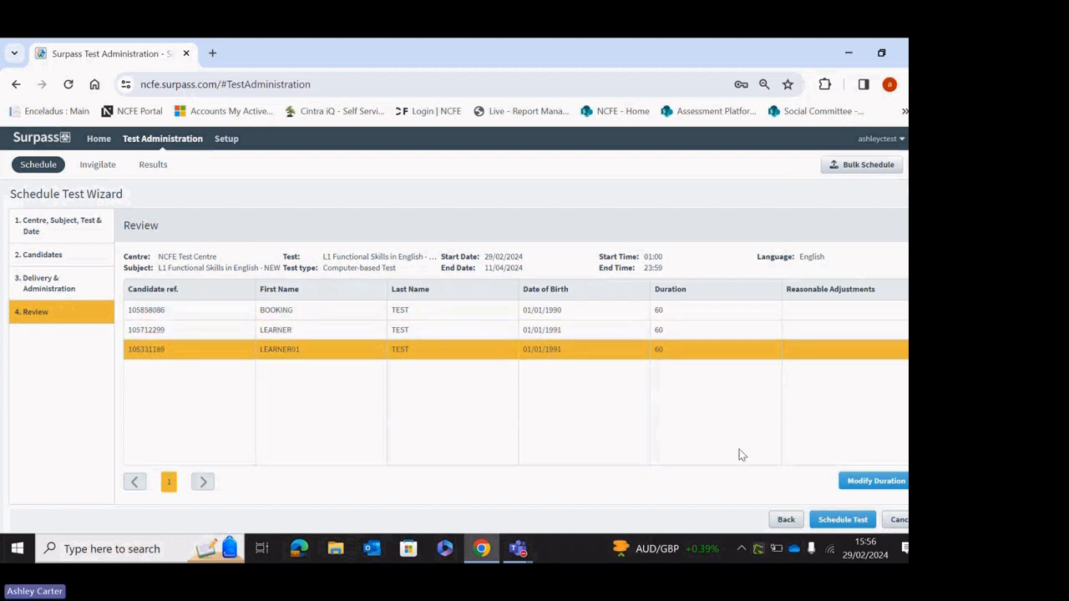
# Change the third candidate's duration to 75 minutes, reason Writer - hearing impairment.
pyautogui.click(877, 485)
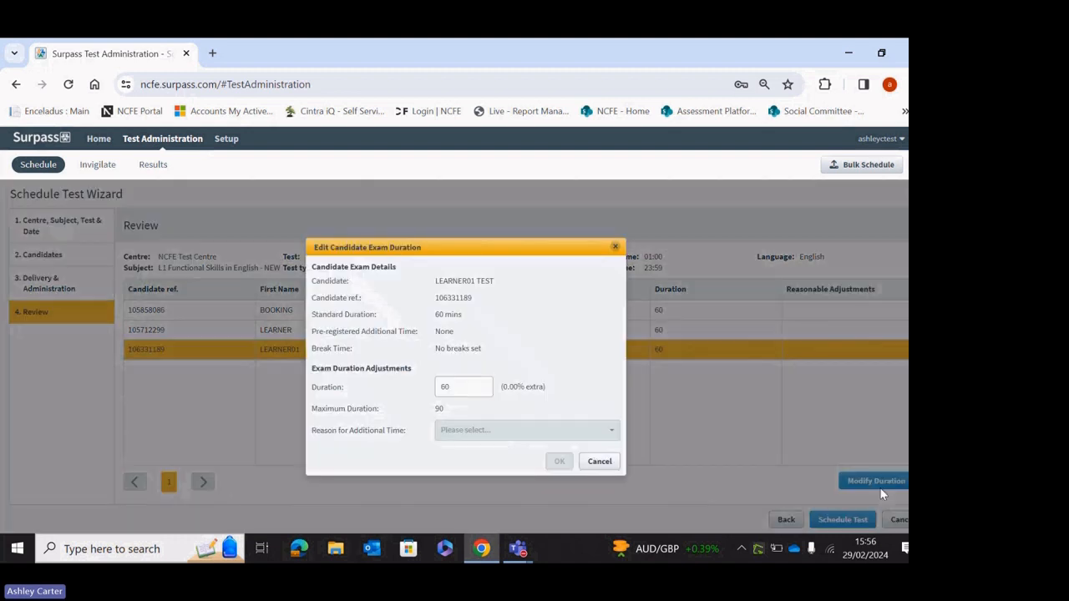
pyautogui.click(480, 381)
pyautogui.press('BackSpace')
pyautogui.press('BackSpace')
pyautogui.write('75')
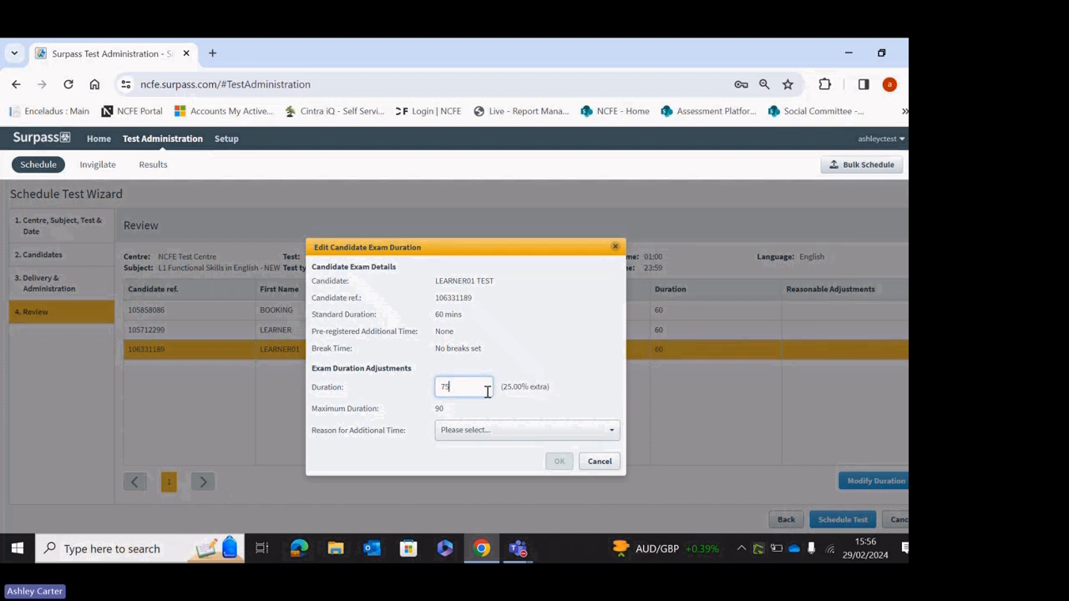
pyautogui.click(619, 434)
pyautogui.click(545, 389)
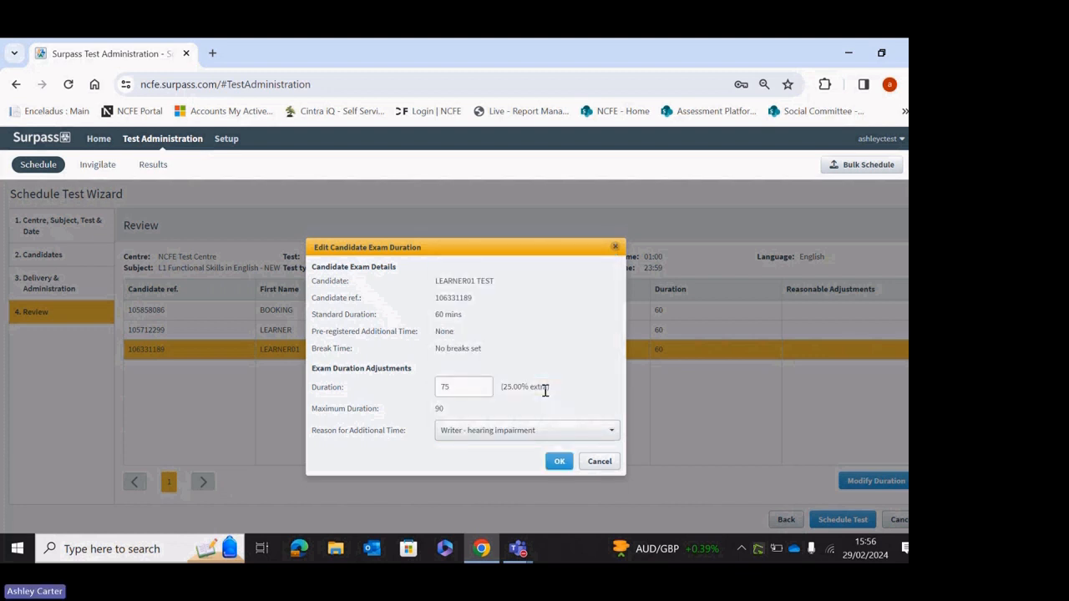
pyautogui.click(558, 461)
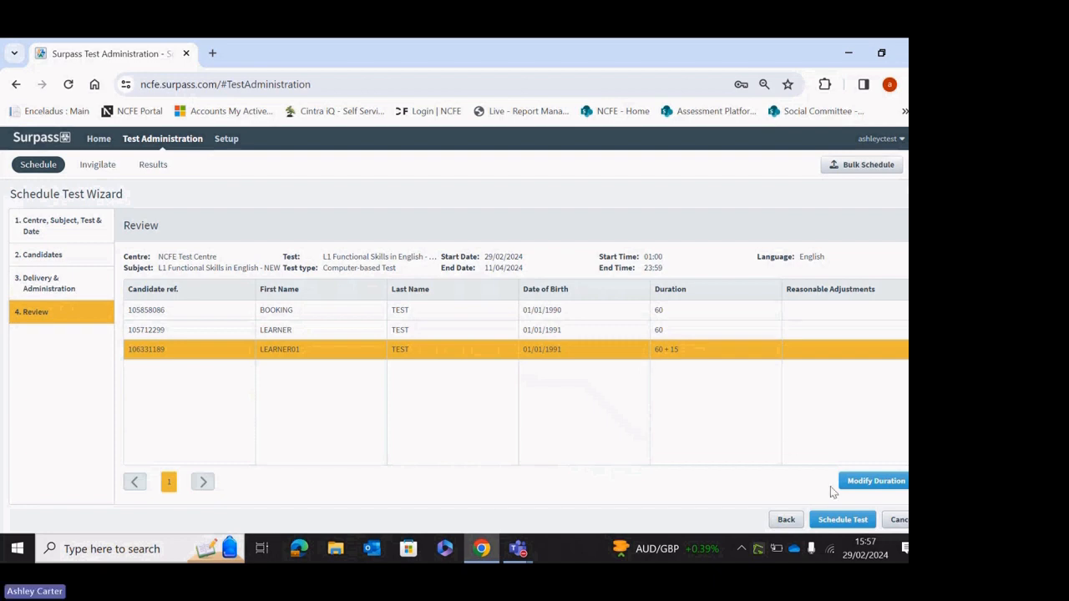
# Schedule the L1 English Reading test for the three candidates, 29/02/2024–11/04/2024.
pyautogui.click(840, 521)
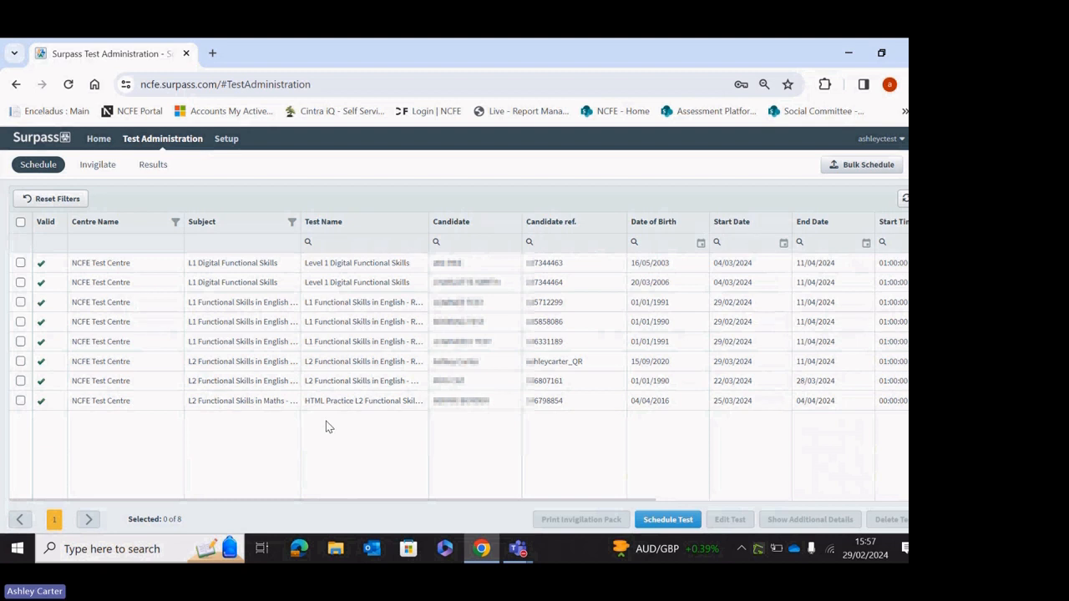
# Select the L2 Functional Skills in English booking, then switch to the Invigilate page.
pyautogui.click(449, 384)
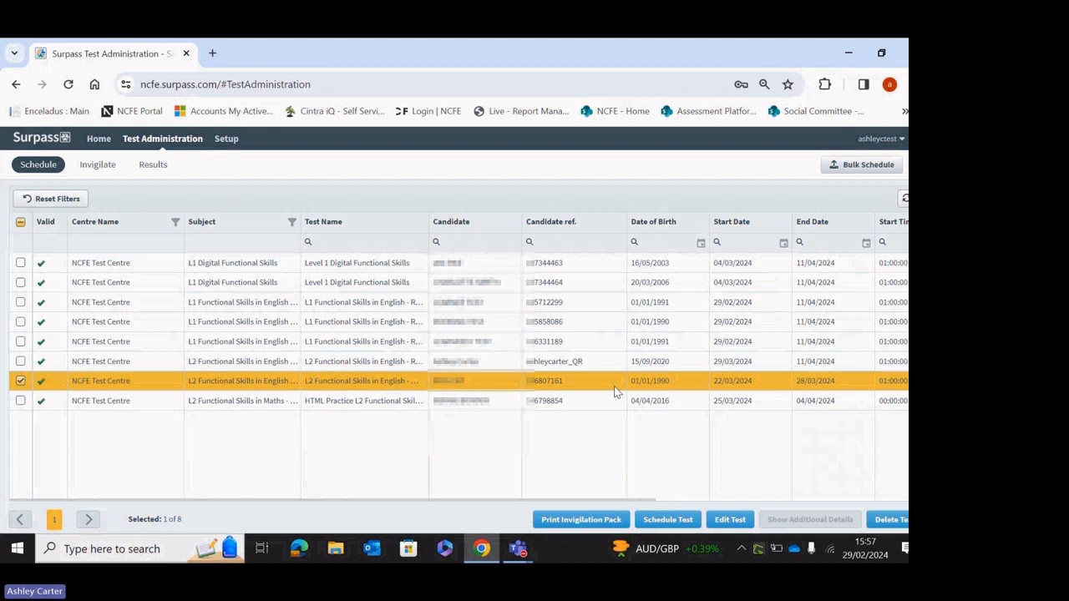
pyautogui.click(102, 167)
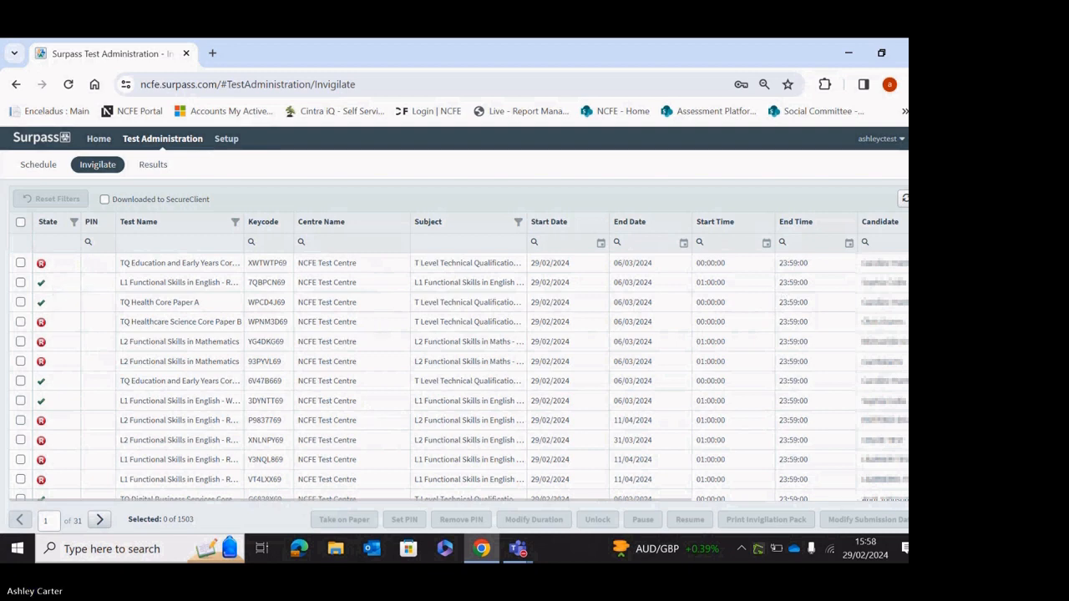
pyautogui.scroll(-10, 83, 421)
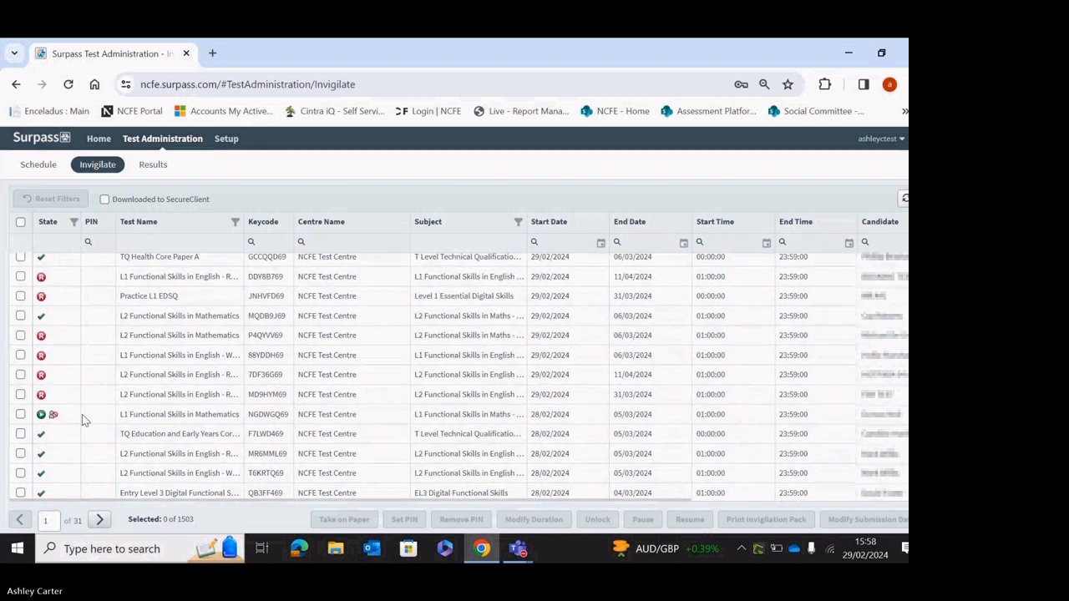
pyautogui.scroll(1, 75, 422)
pyautogui.moveTo(52, 432)
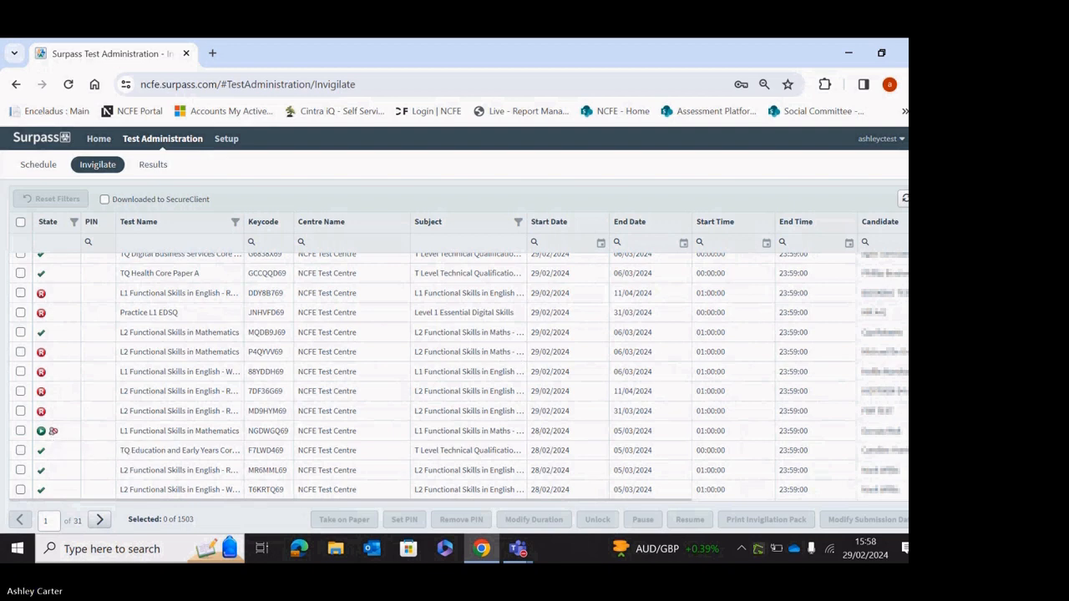
pyautogui.scroll(-15, 359, 435)
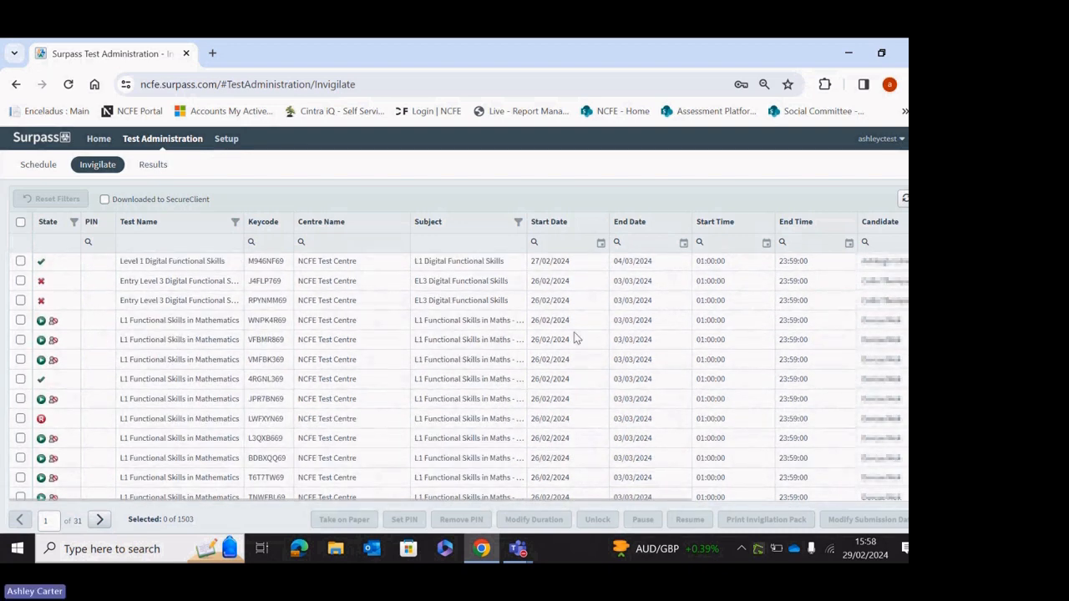
pyautogui.scroll(-1, 459, 376)
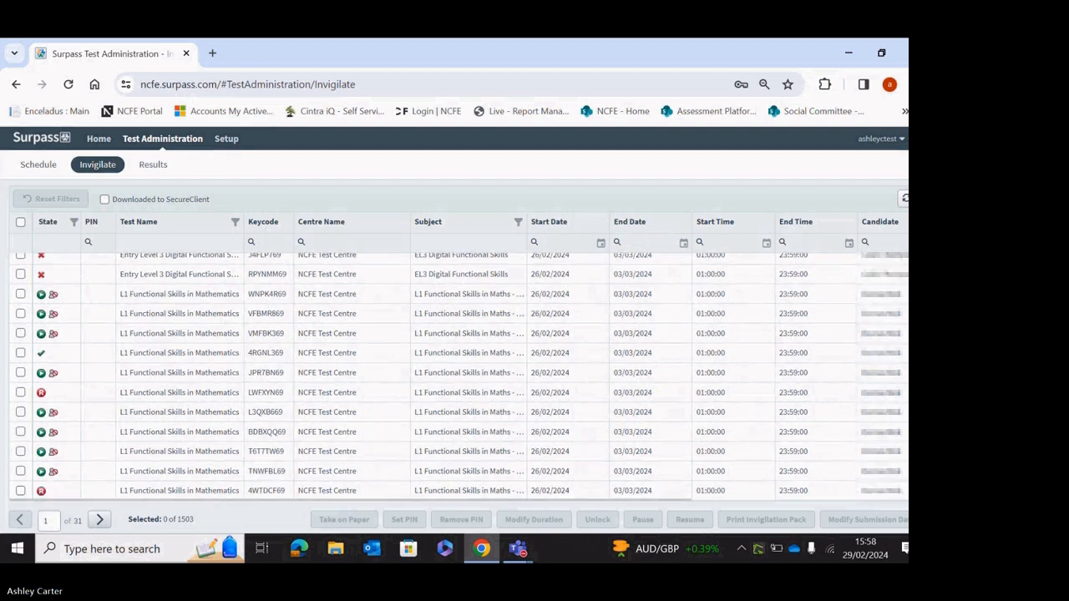
pyautogui.scroll(-10, 459, 376)
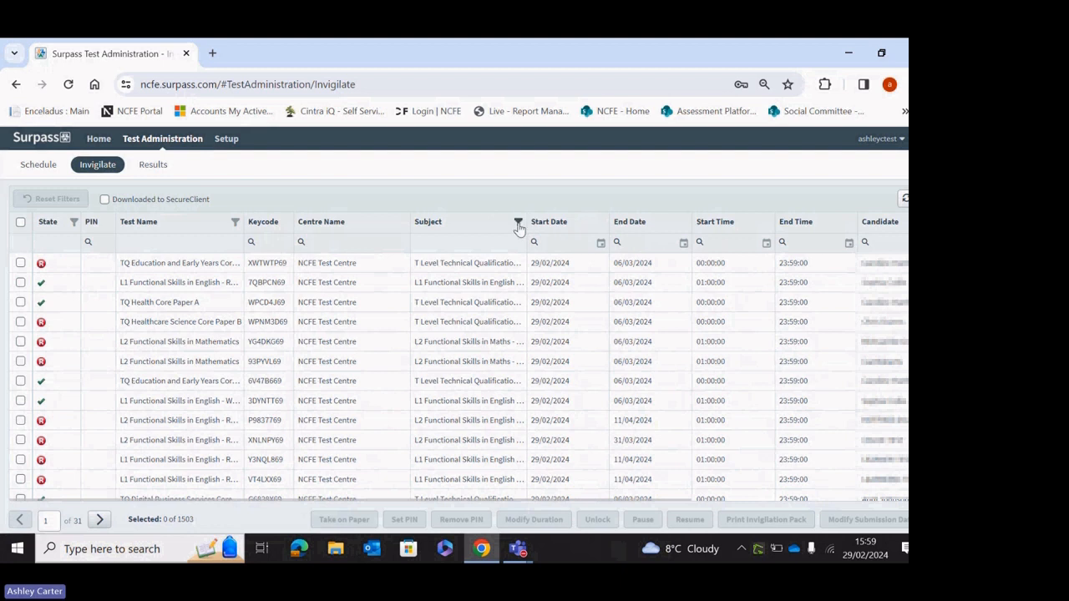
pyautogui.click(370, 244)
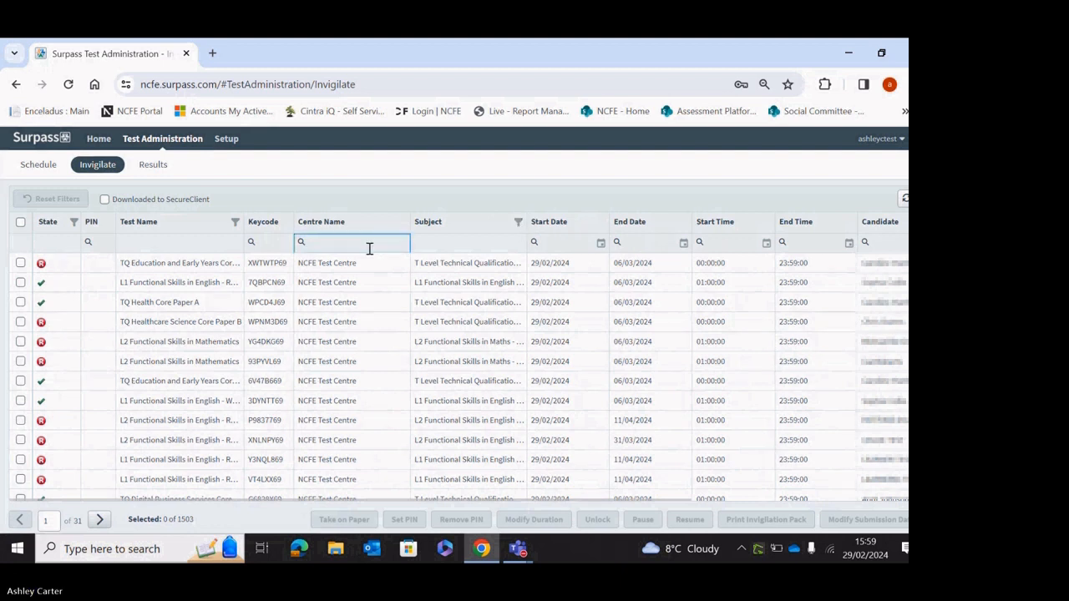
pyautogui.click(268, 244)
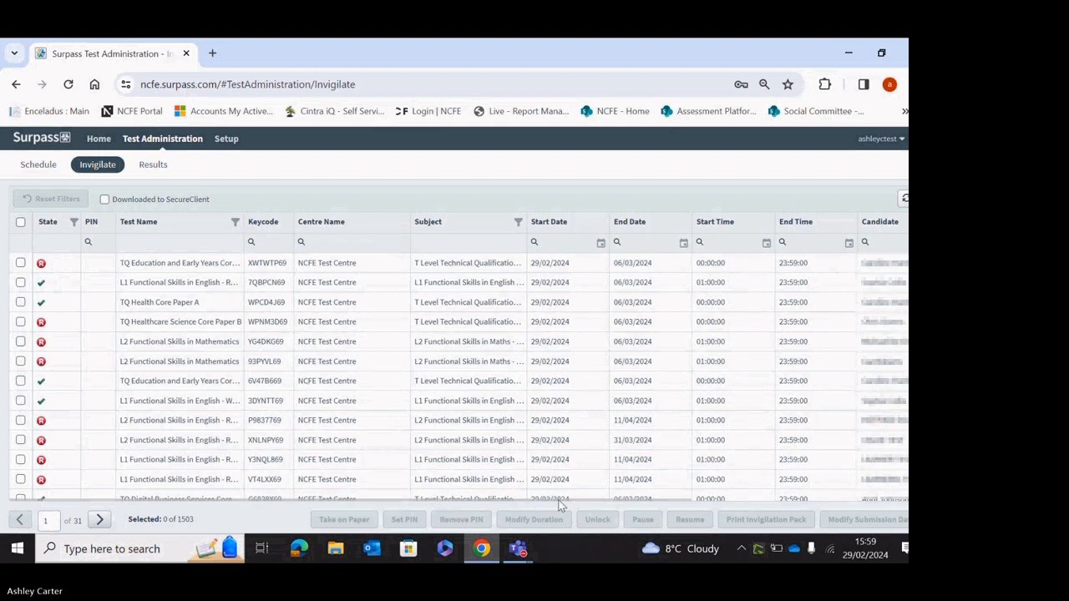
pyautogui.moveTo(546, 499); pyautogui.dragTo(835, 499)
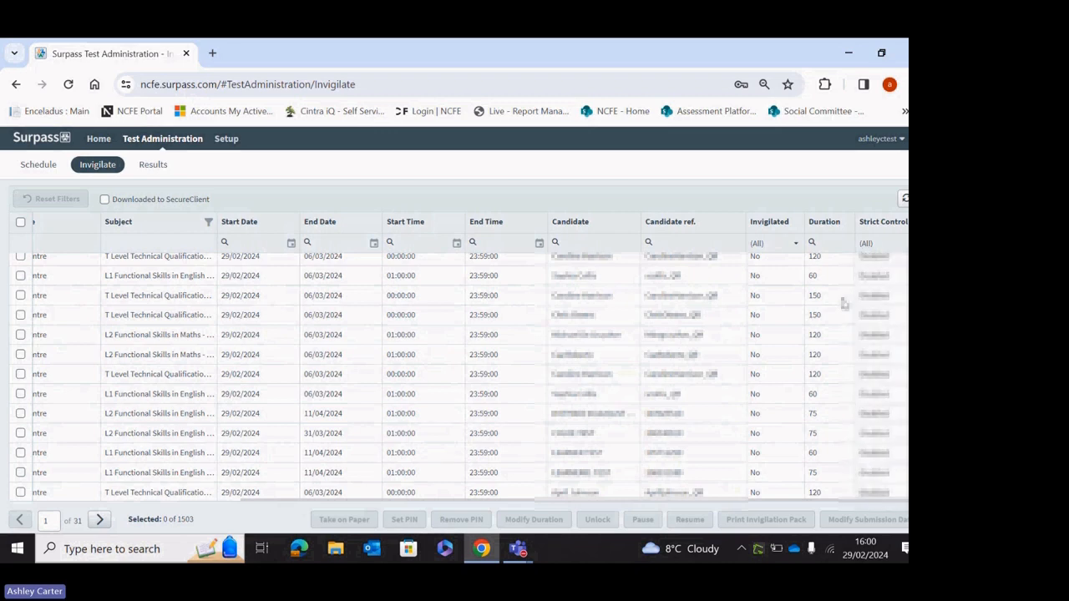
pyautogui.moveTo(695, 502); pyautogui.dragTo(171, 535)
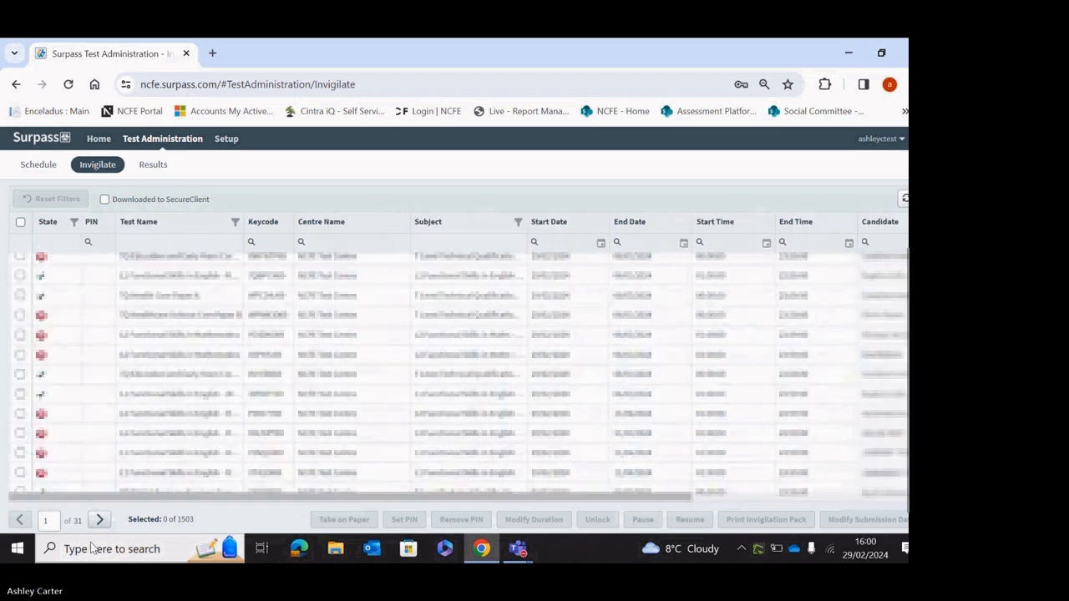
# Change the TQ Healthcare Science Core Paper B duration from 150 to 170 minutes, reason Writer - hearing impairment.
pyautogui.click(322, 323)
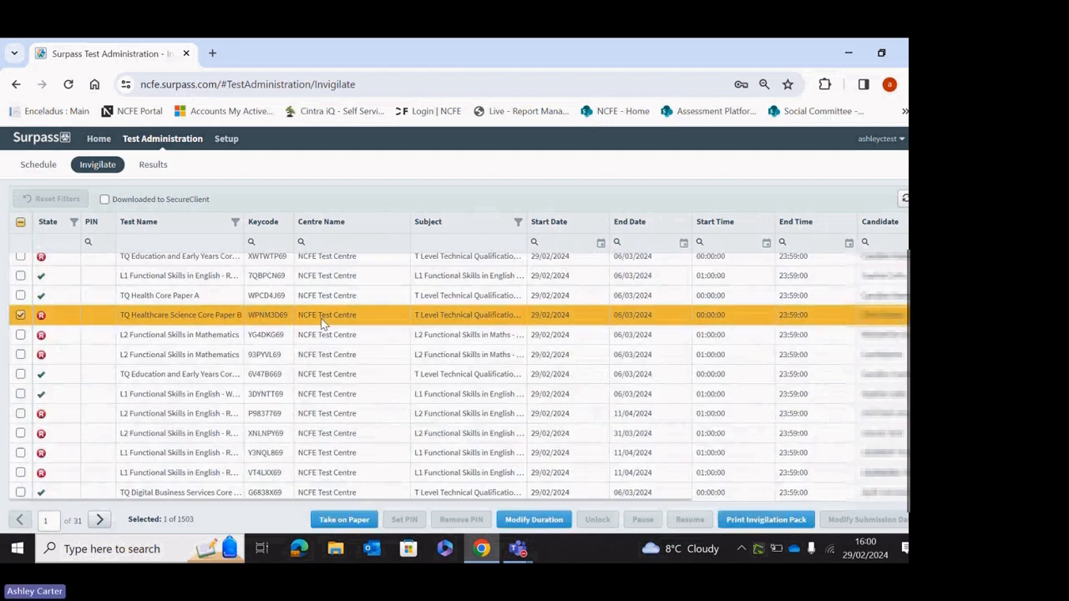
pyautogui.click(550, 520)
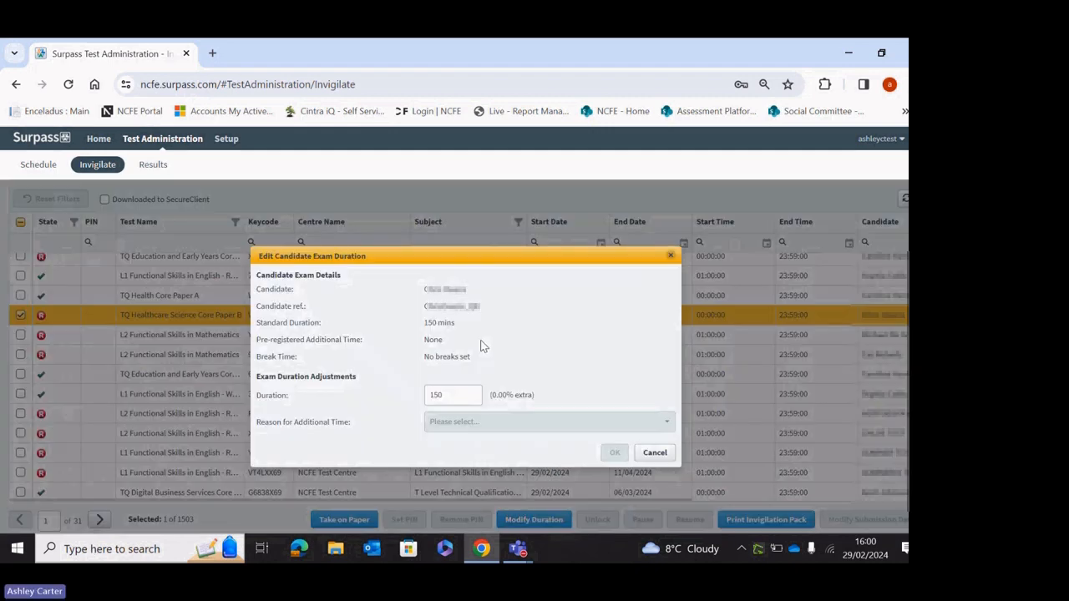
pyautogui.doubleClick(462, 395)
pyautogui.write('170')
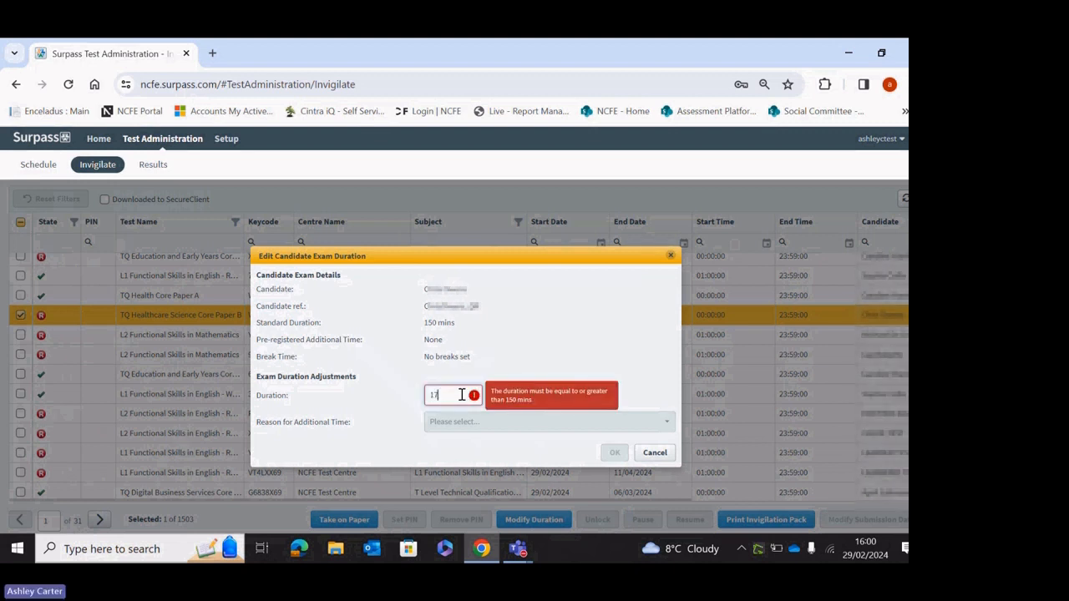
pyautogui.click(512, 424)
pyautogui.click(493, 378)
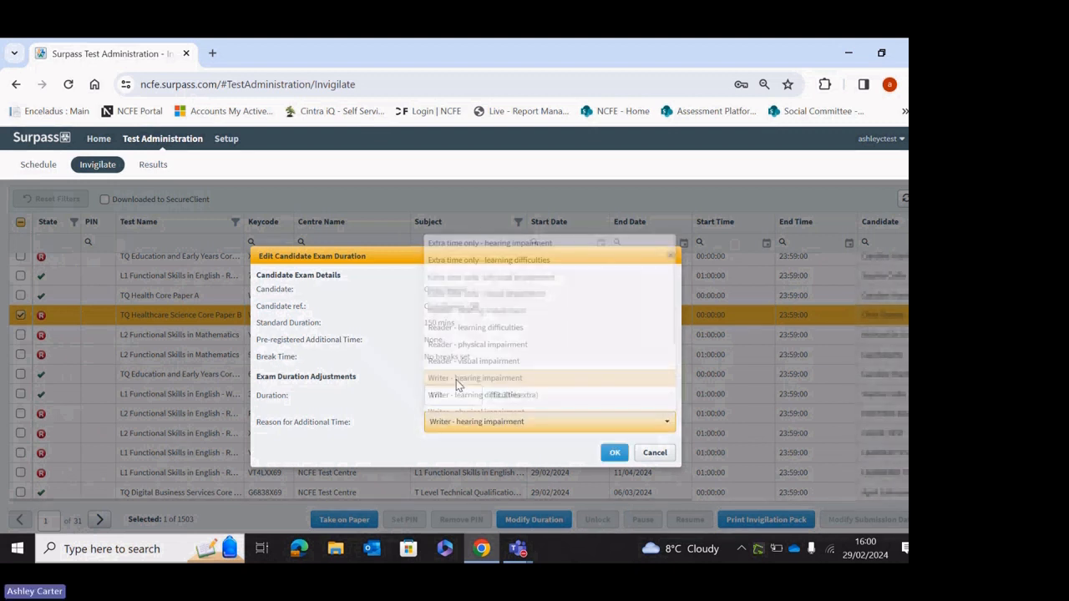
pyautogui.click(616, 454)
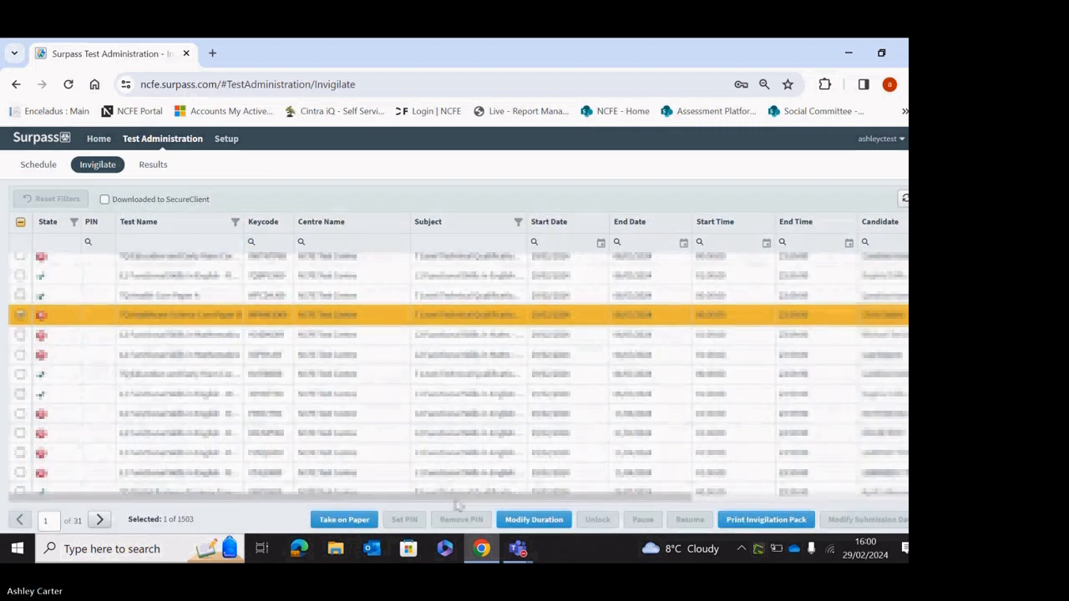
pyautogui.moveTo(455, 496); pyautogui.dragTo(820, 530)
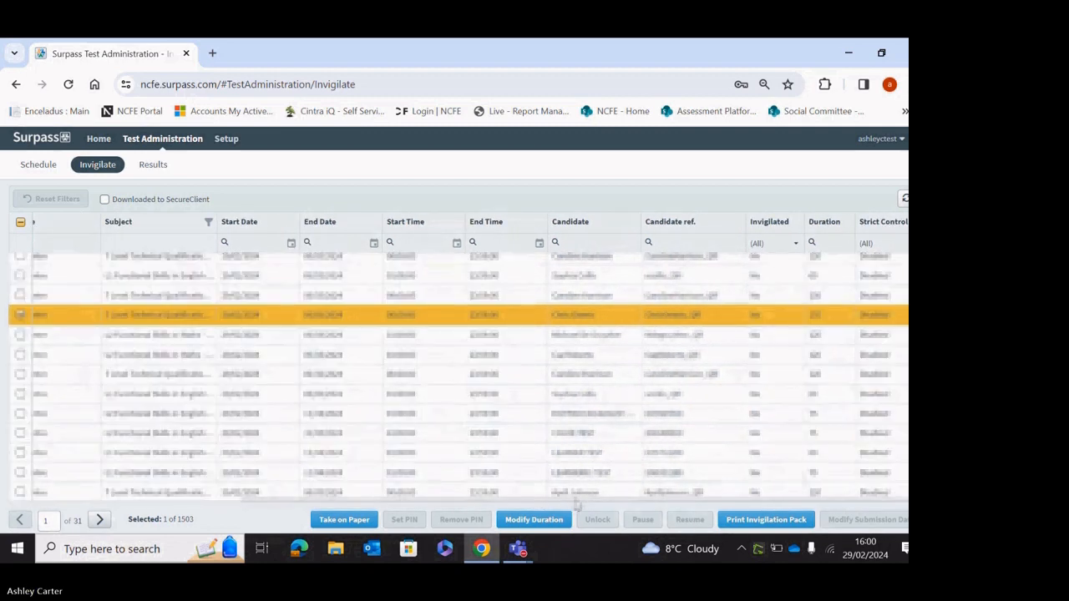
pyautogui.moveTo(577, 503); pyautogui.dragTo(393, 504)
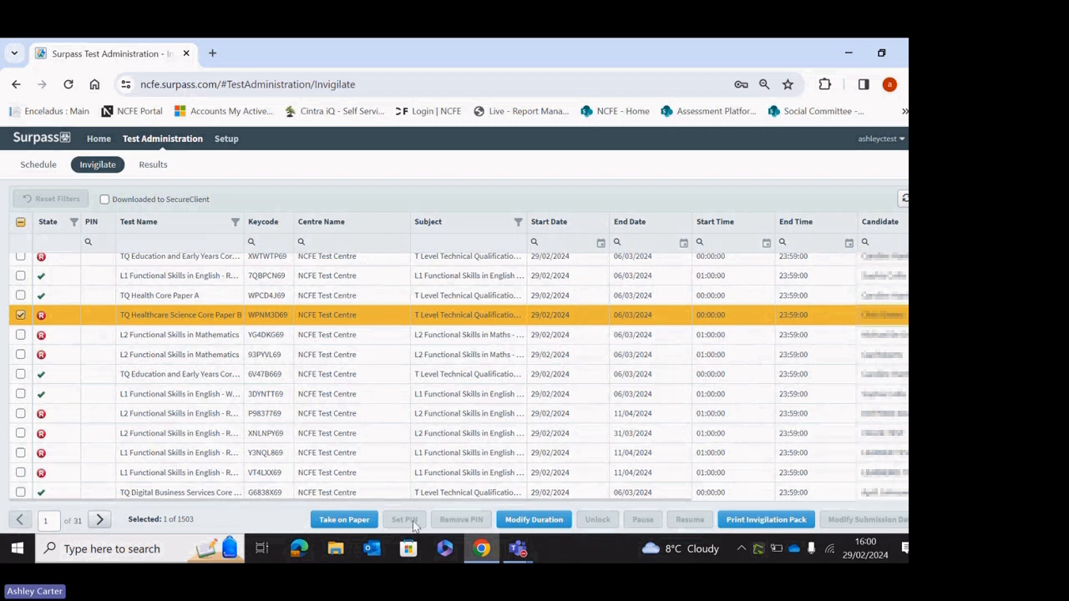
pyautogui.moveTo(468, 501)
pyautogui.mouseDown()
pyautogui.moveTo(700, 501)
pyautogui.moveTo(470, 503)
pyautogui.mouseUp()
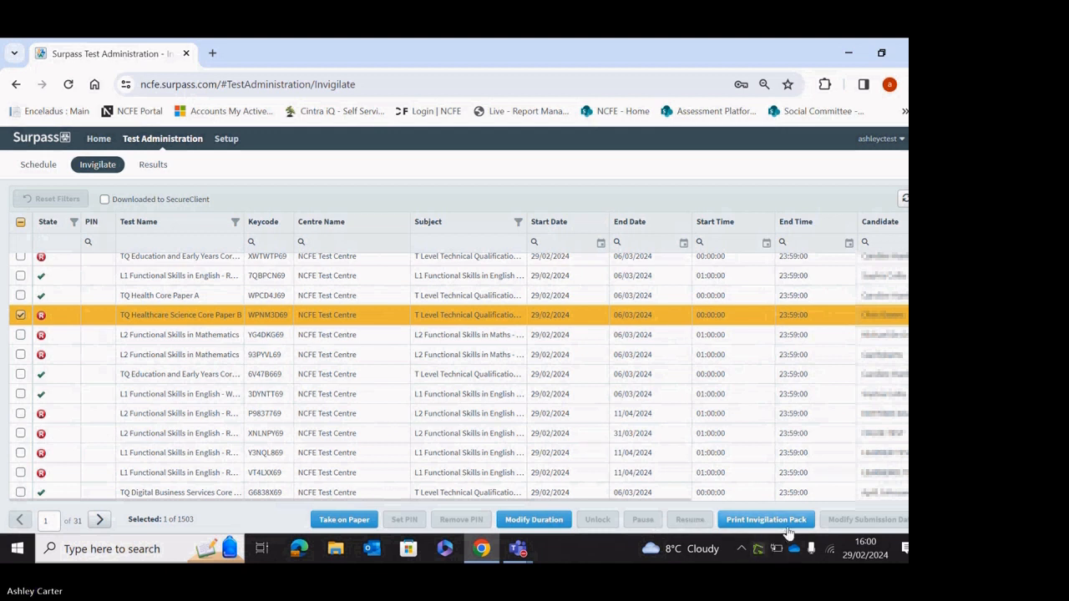
# Generate the L2 Functional Skills in Mathematics invigilation pack with register, report and keycode slips.
pyautogui.click(469, 357)
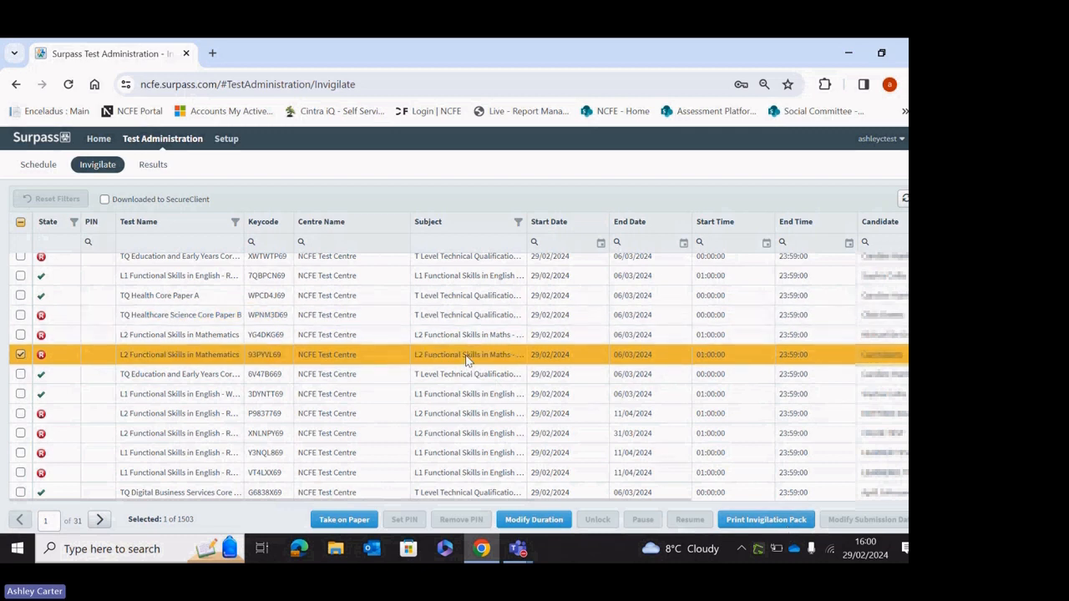
pyautogui.click(767, 521)
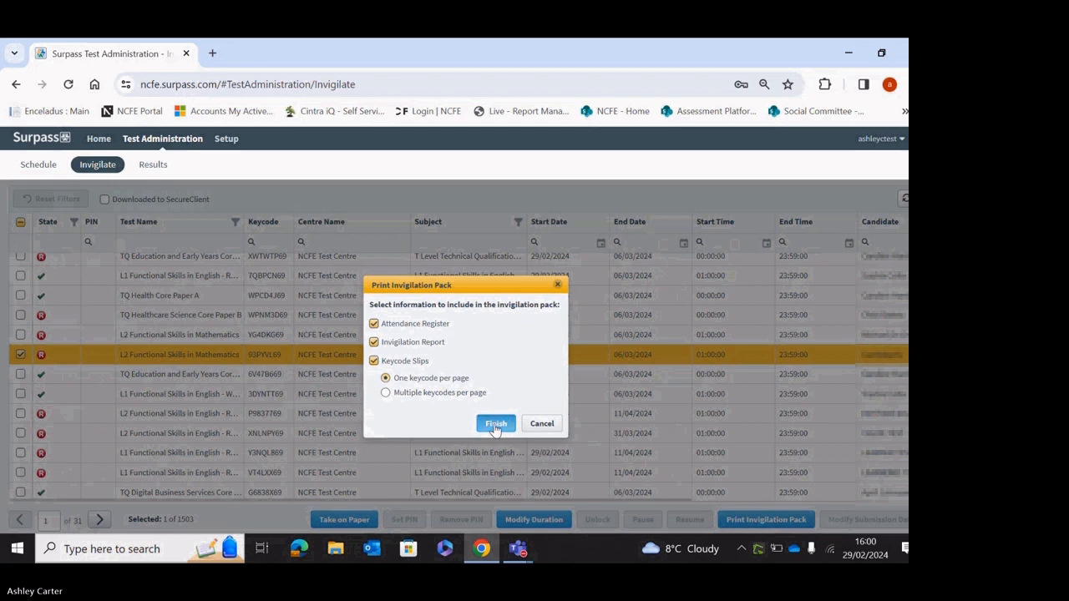
pyautogui.click(496, 423)
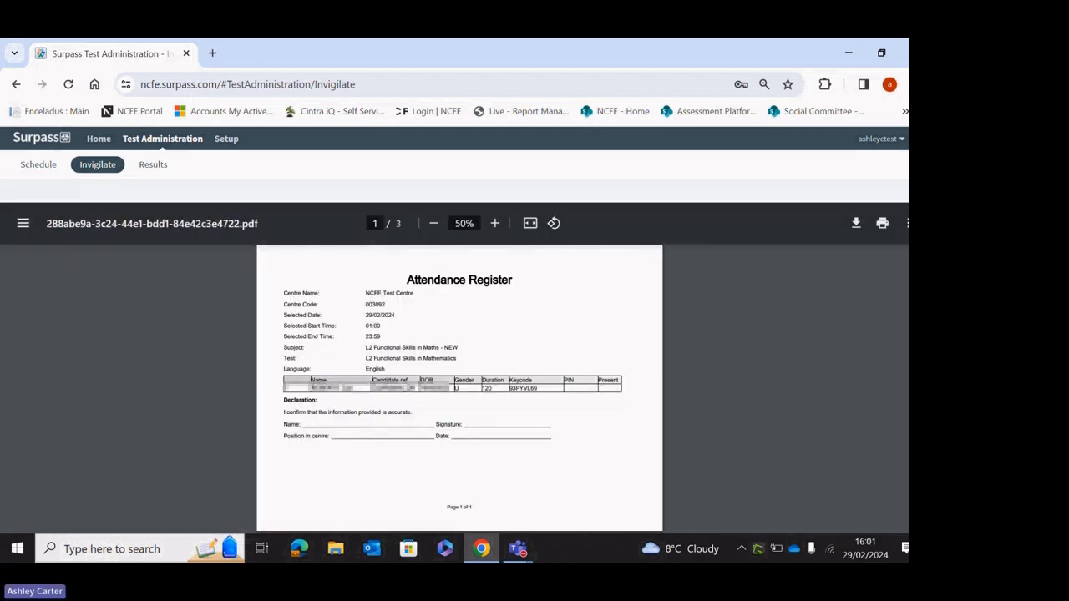
# Scroll through the 3-page invigilation pack PDF, then close the preview.
pyautogui.scroll(-8, 460, 389)
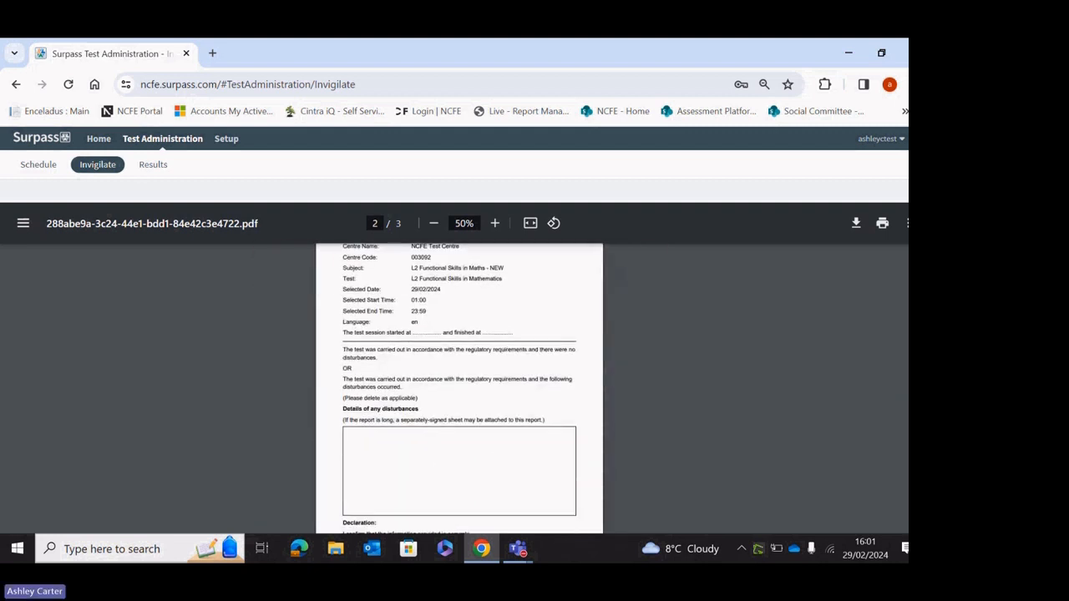
pyautogui.scroll(-8, 460, 388)
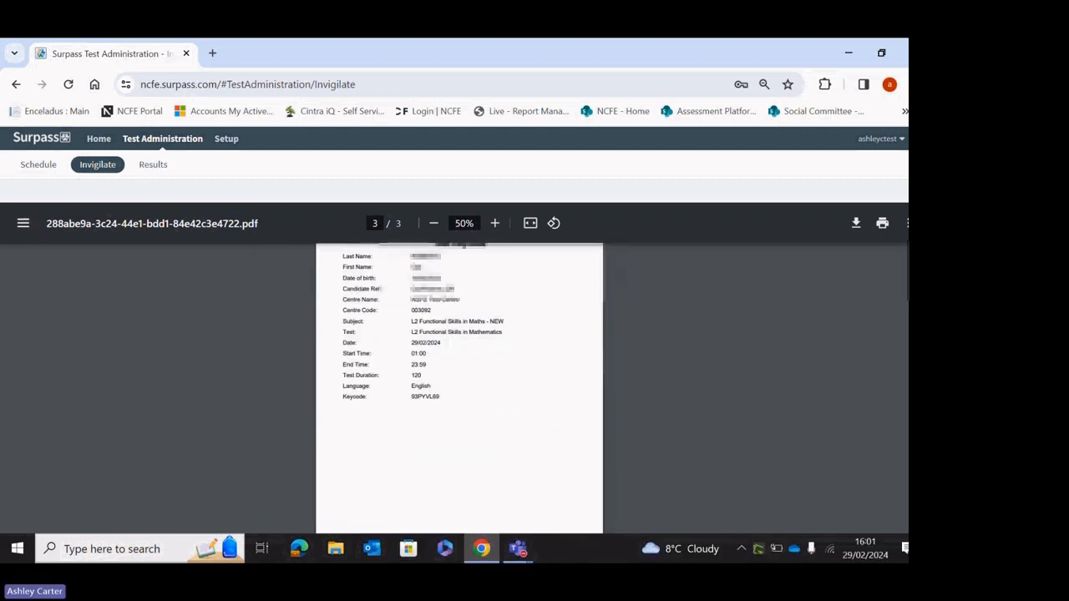
pyautogui.click(920, 190)
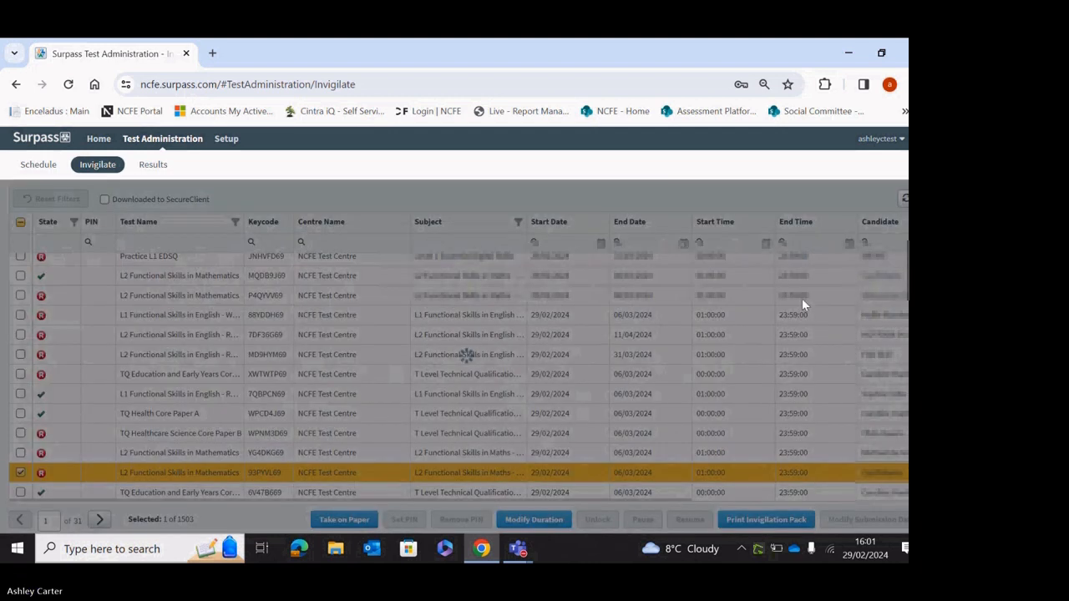
# Switch to the Results tab listing the 21 candidate results for NCFE Test Centre.
pyautogui.scroll(-1, 518, 376)
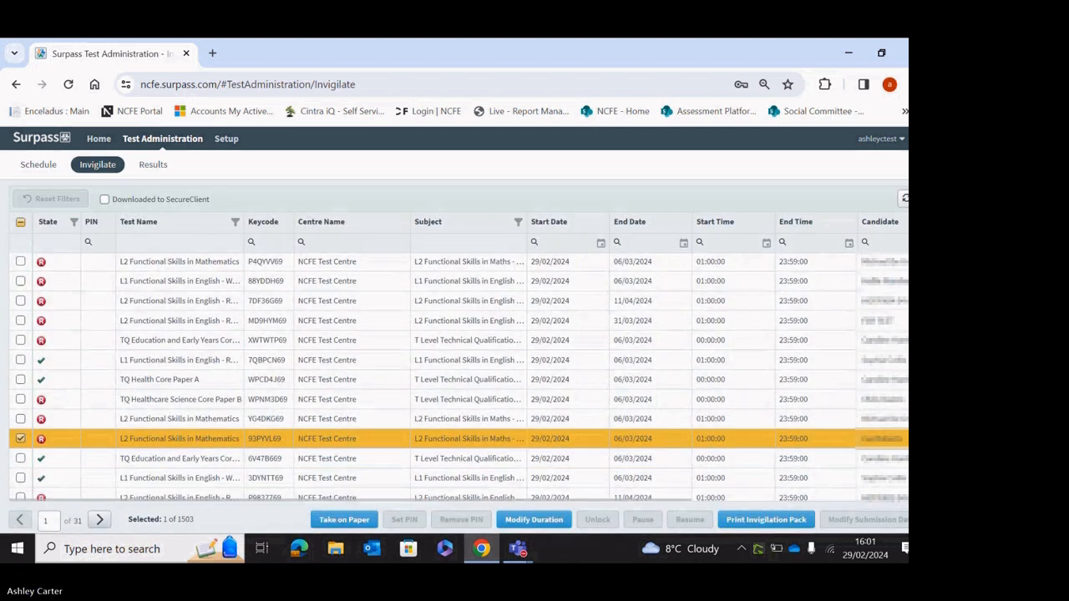
pyautogui.scroll(1, 518, 376)
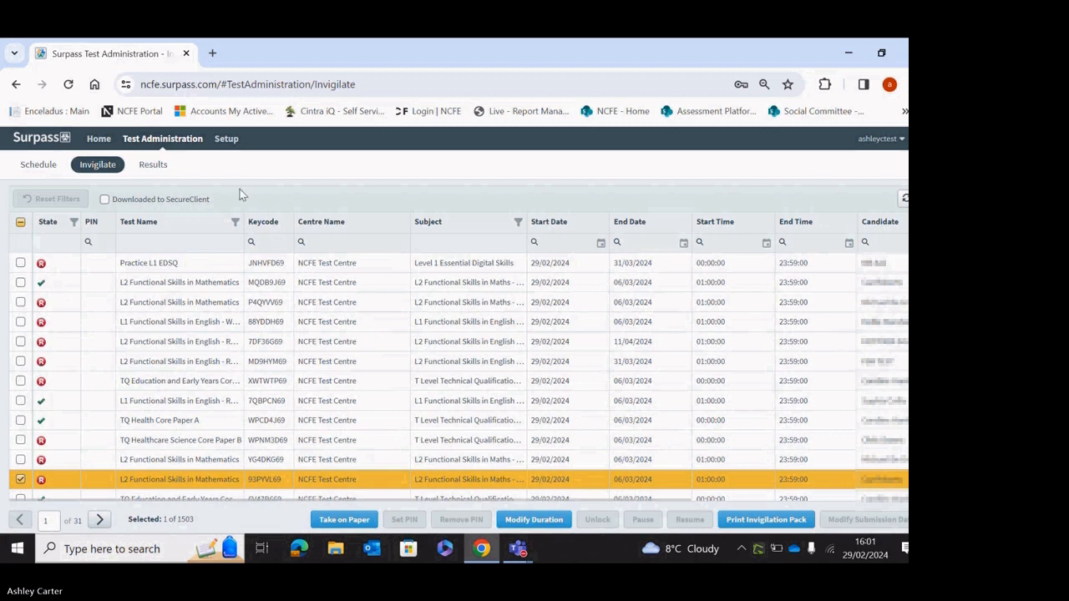
pyautogui.click(158, 170)
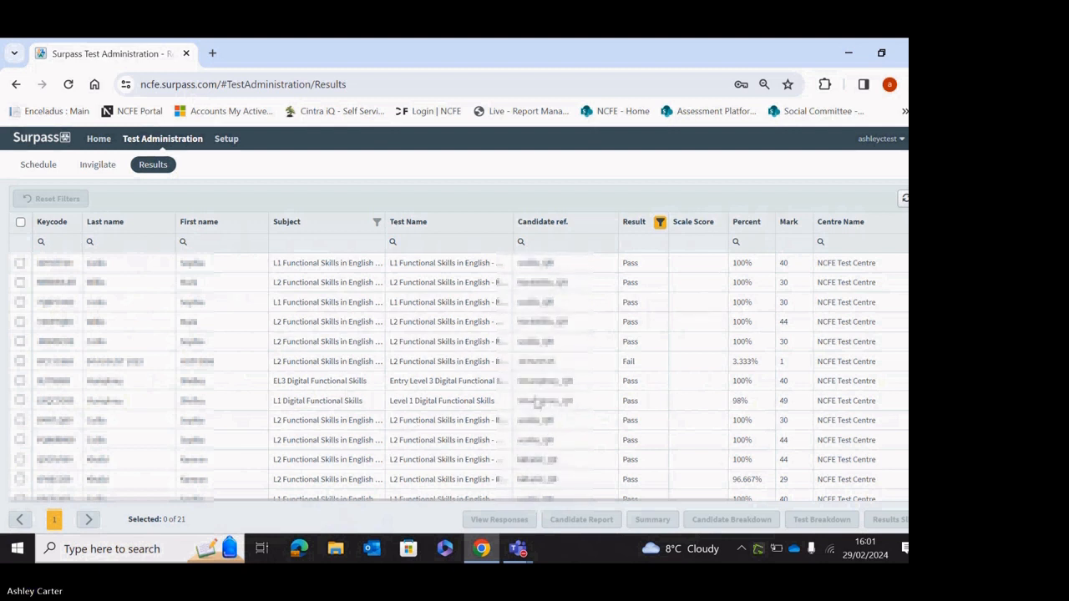
# Open and review the Candidate Report PDF for the 30-mark L2 English result, then close it.
pyautogui.click(557, 420)
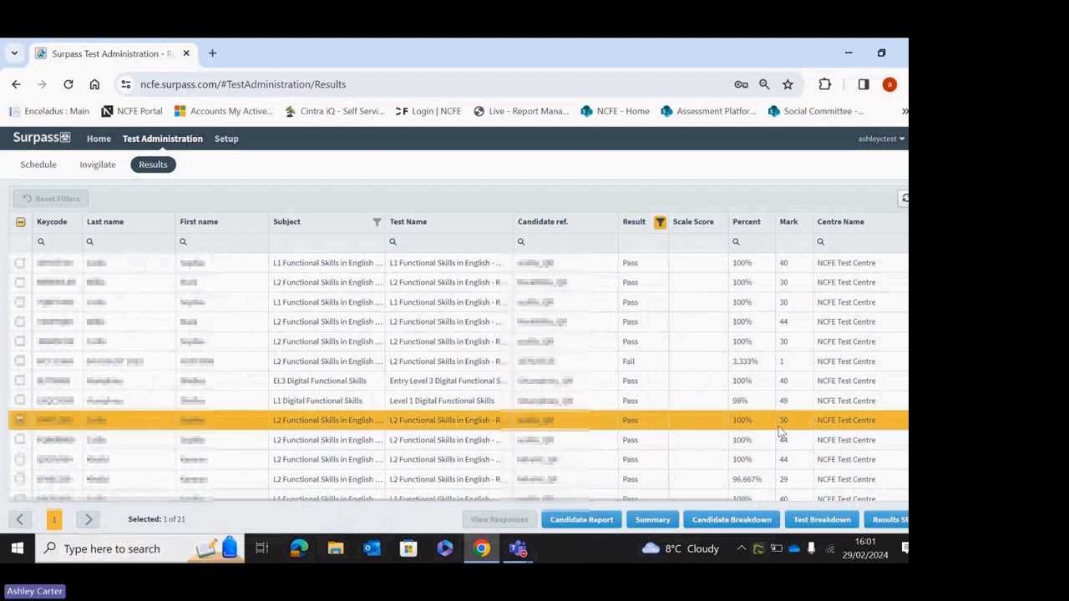
pyautogui.click(590, 519)
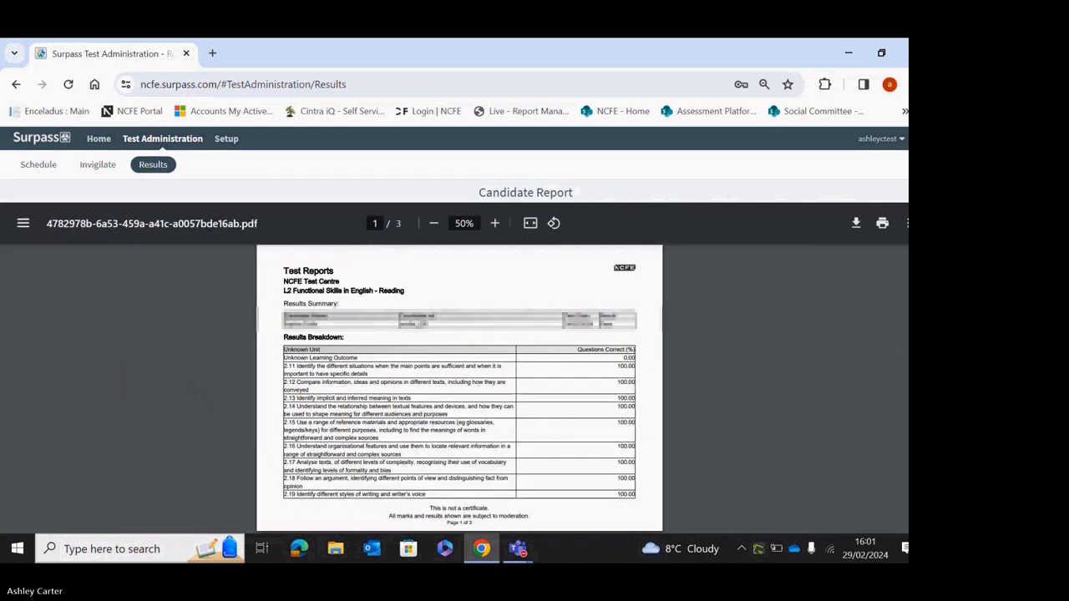
pyautogui.scroll(-3, 717, 328)
pyautogui.scroll(4, 717, 327)
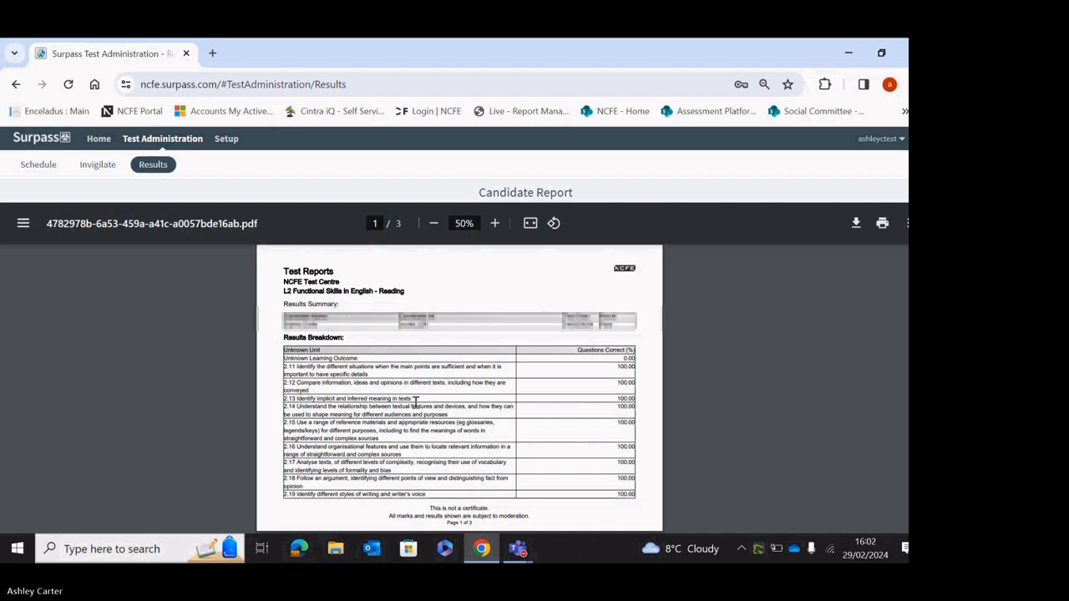
pyautogui.press('Escape')
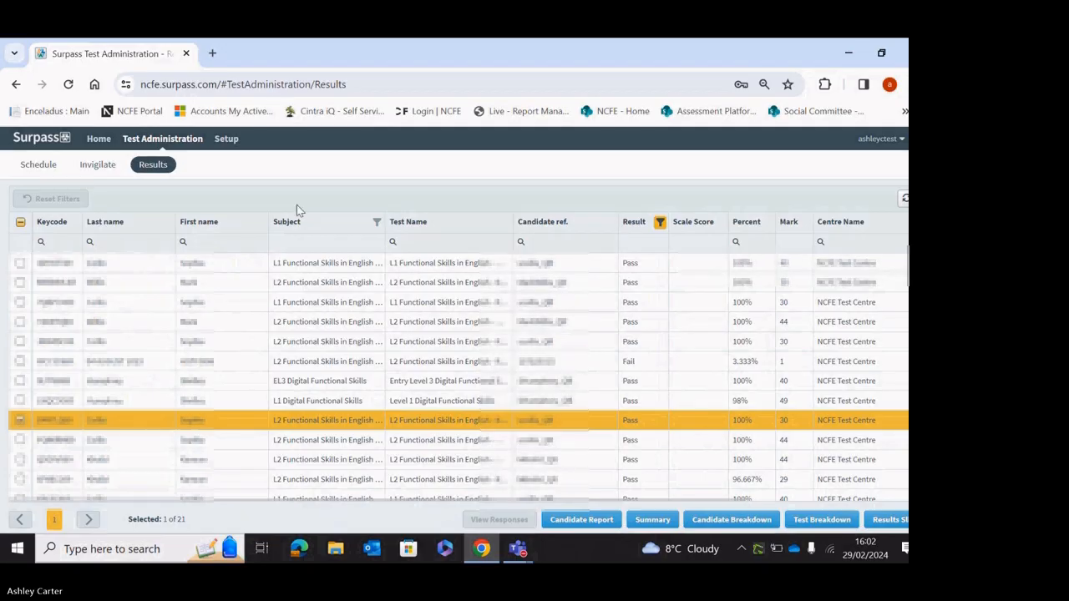
# Go to Setup > Users via the Candidates tab and open the User Creator dialog.
pyautogui.click(234, 139)
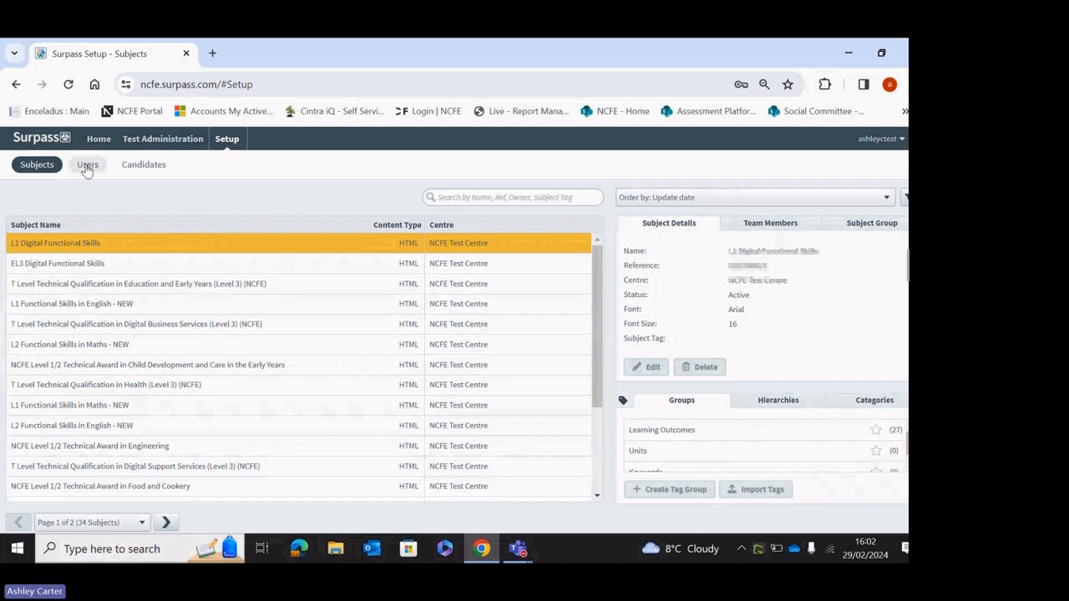
pyautogui.click(129, 164)
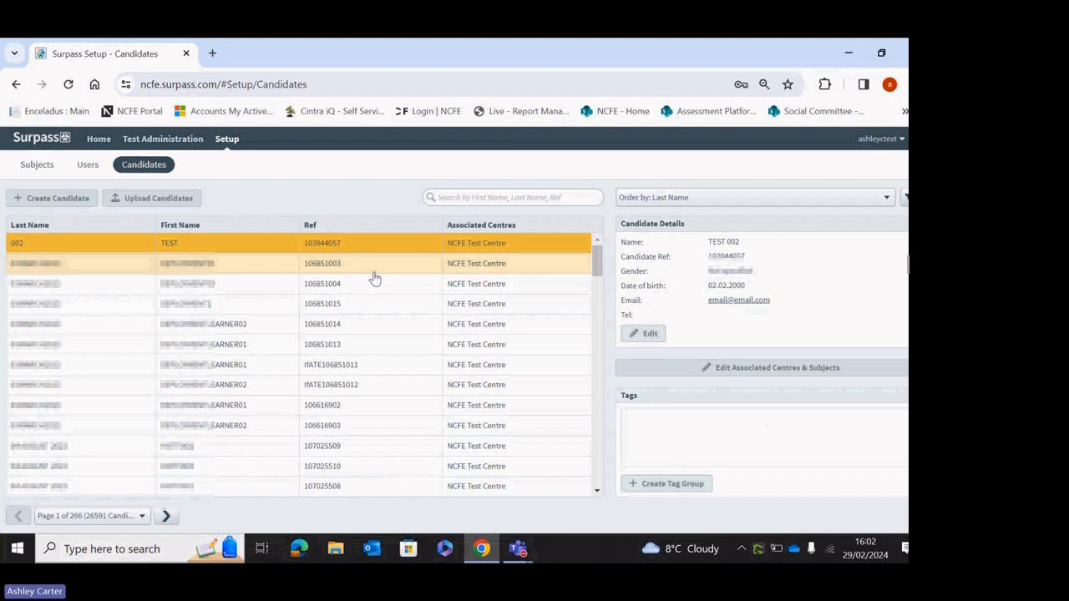
pyautogui.click(87, 167)
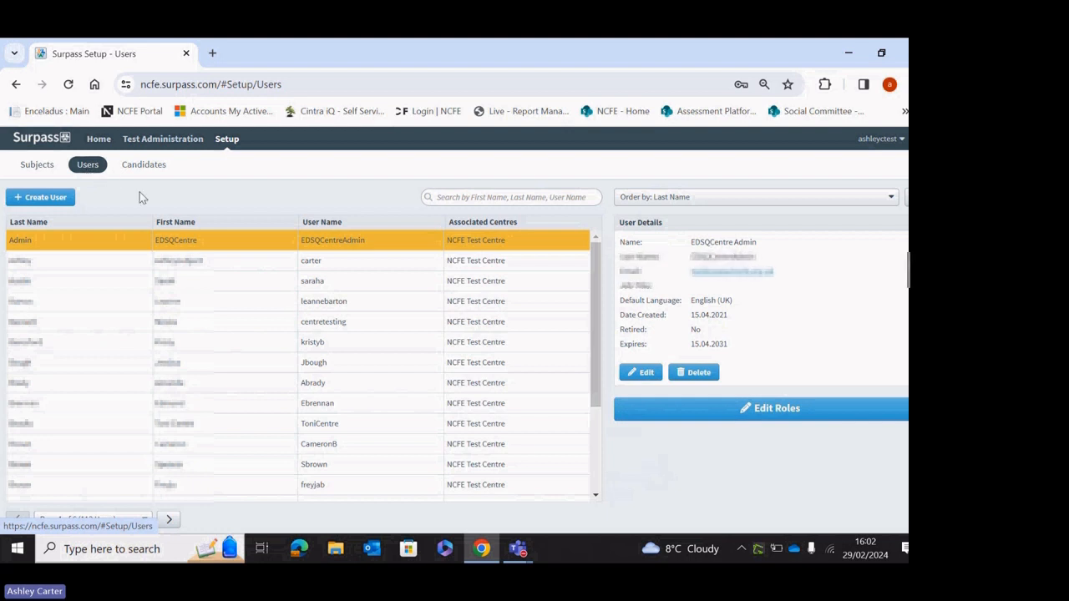
pyautogui.click(44, 197)
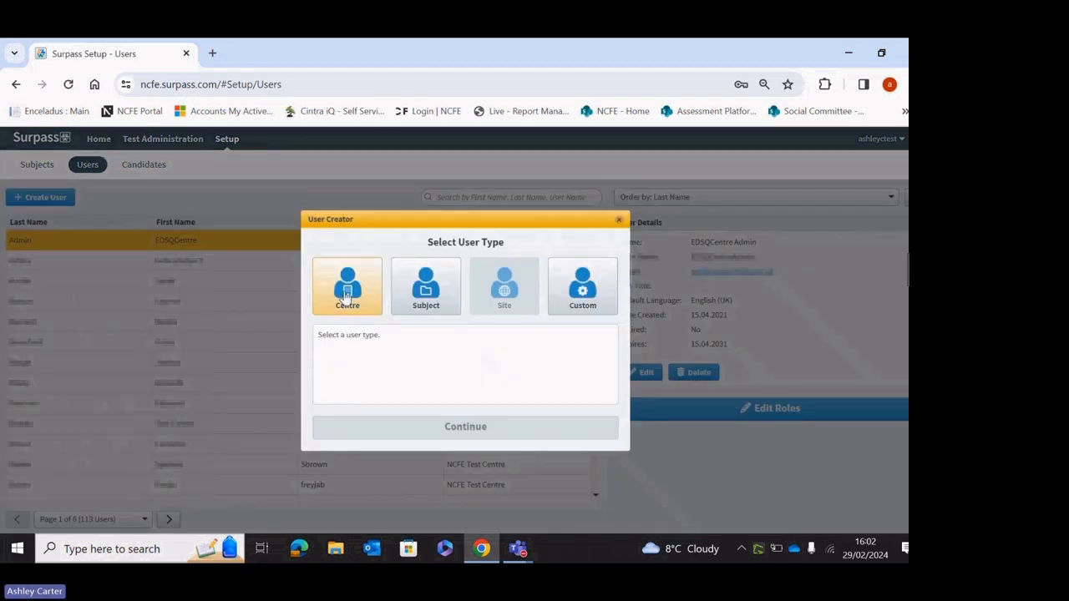
# Choose the Centre user type and enter first name Test, last name Test, username test1.
pyautogui.click(346, 296)
pyautogui.click(446, 428)
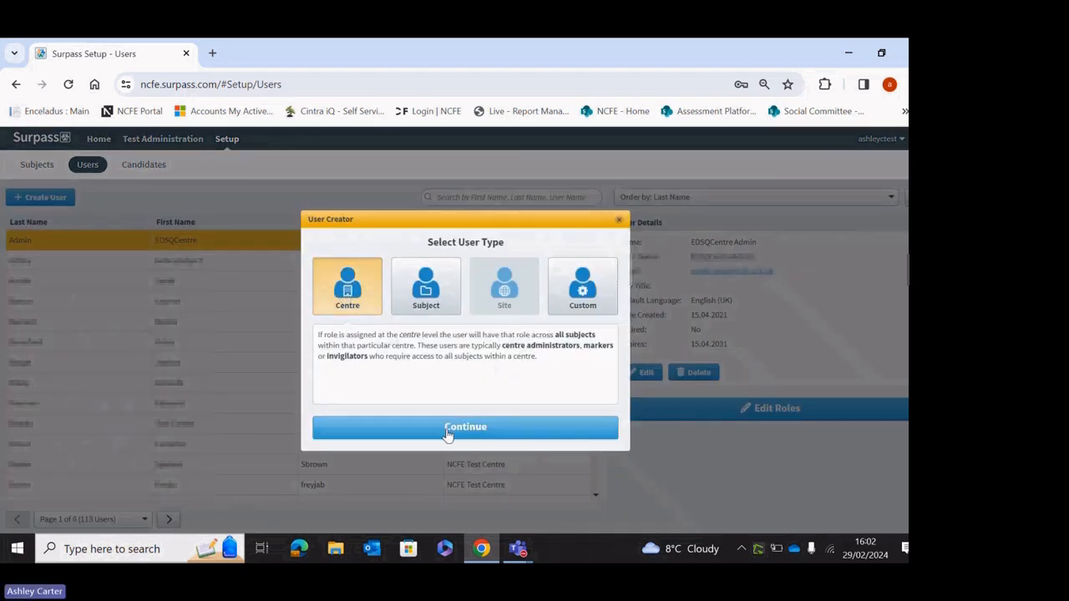
pyautogui.click(425, 256)
pyautogui.write('Test')
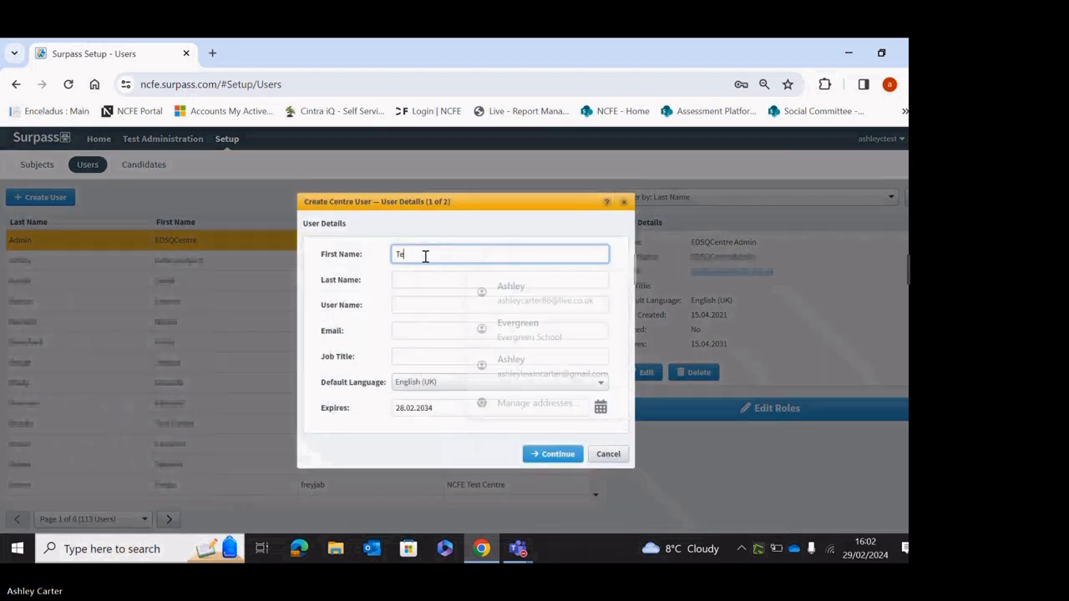
pyautogui.press('Tab')
pyautogui.write('Test')
pyautogui.press('Tab')
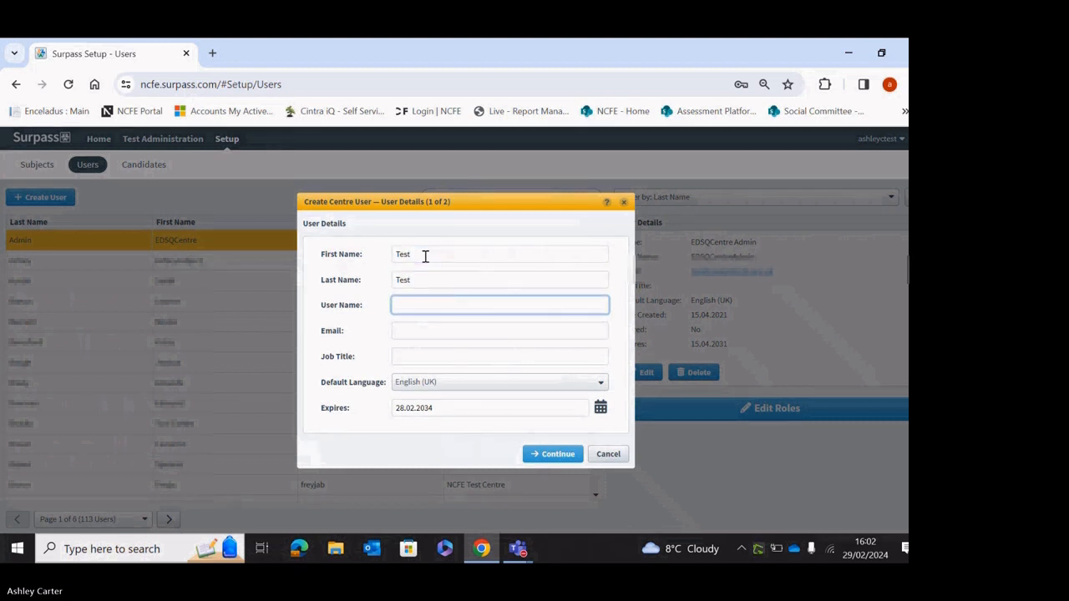
pyautogui.write('test1')
pyautogui.press('Tab')
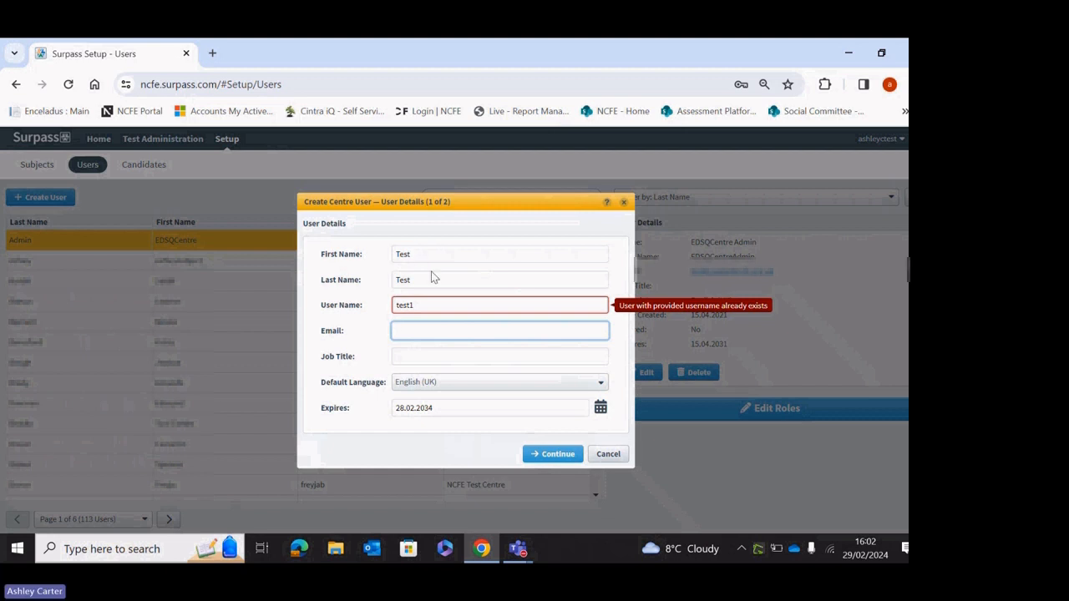
# Append 00 to make the username unique, add a work e-mail and job title CSA, and continue.
pyautogui.click(431, 304)
pyautogui.write('00')
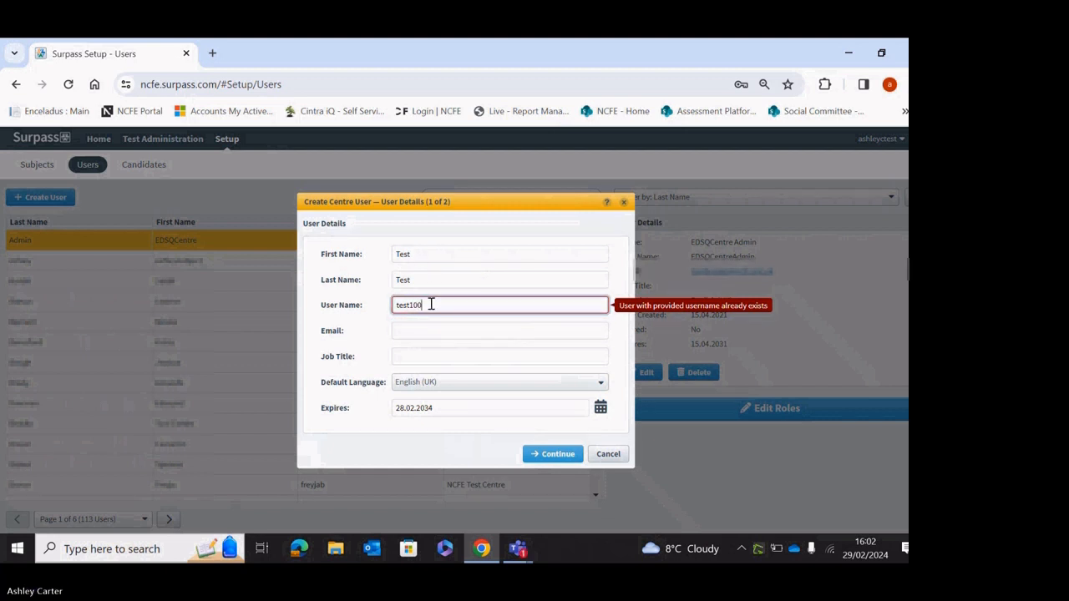
pyautogui.click(432, 330)
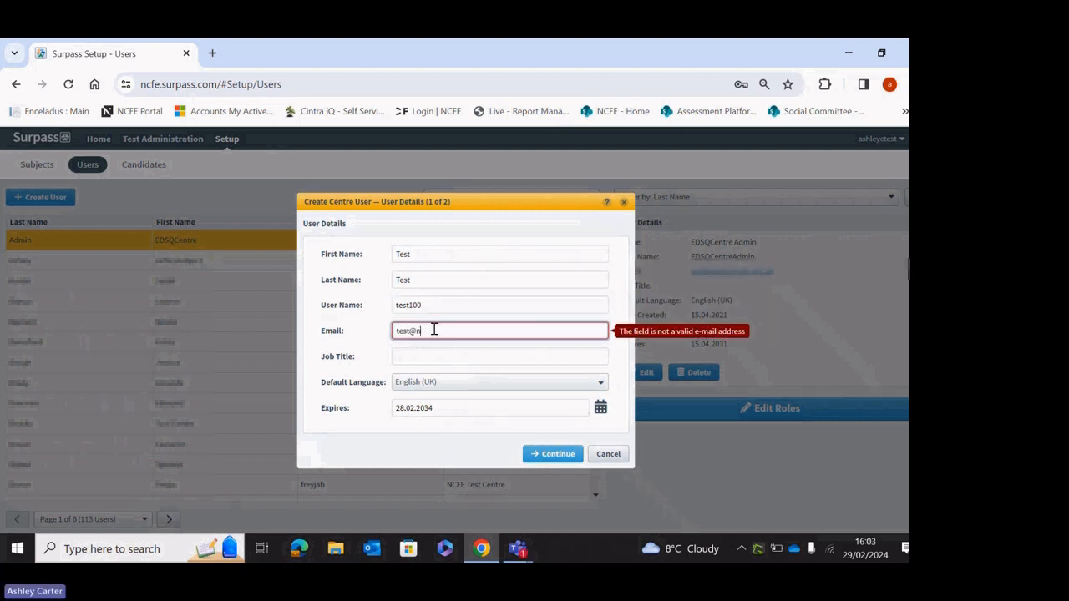
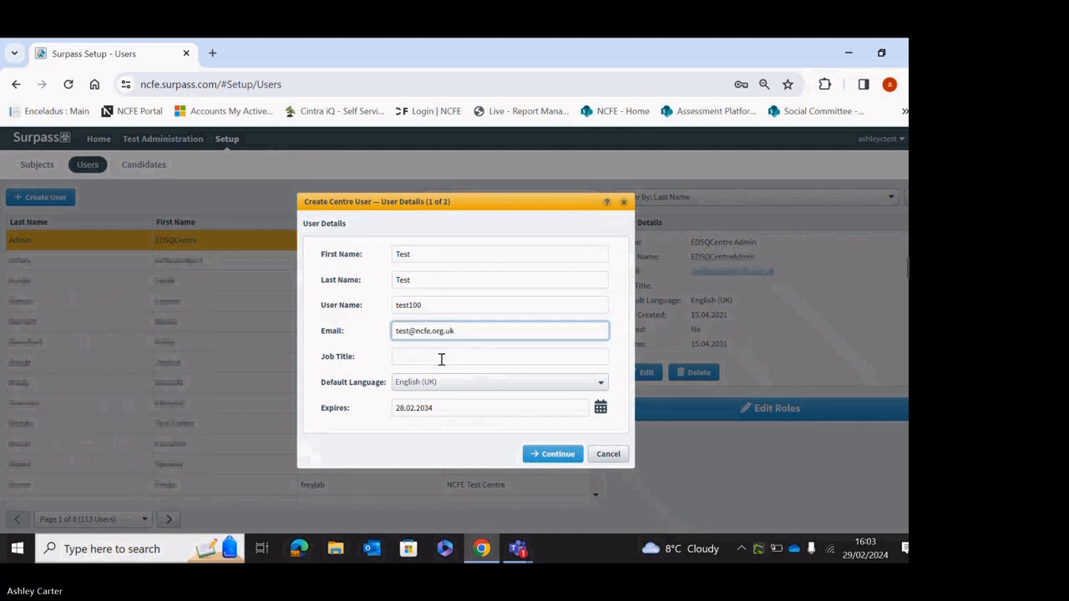
pyautogui.click(442, 358)
pyautogui.write('CSA')
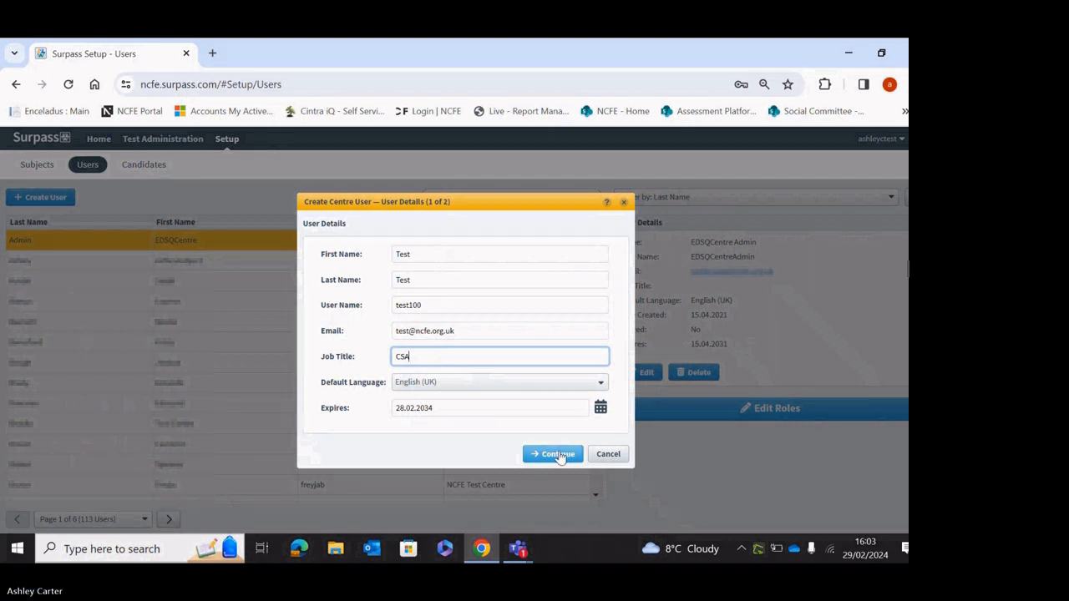
pyautogui.click(560, 456)
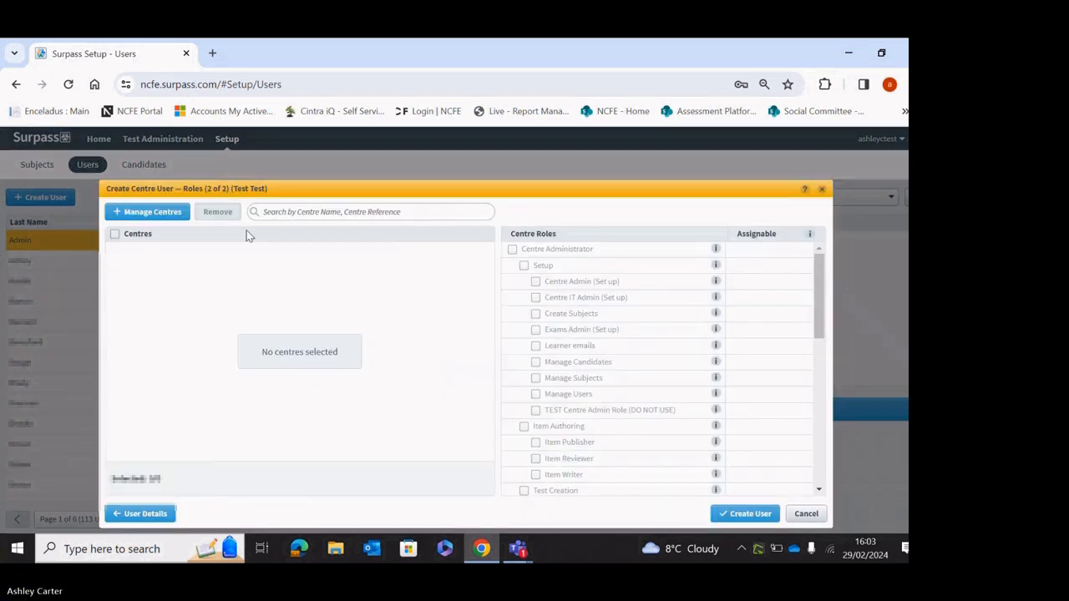
# Assign NCFE Test Centre to the new user, then close the user creator.
pyautogui.click(160, 219)
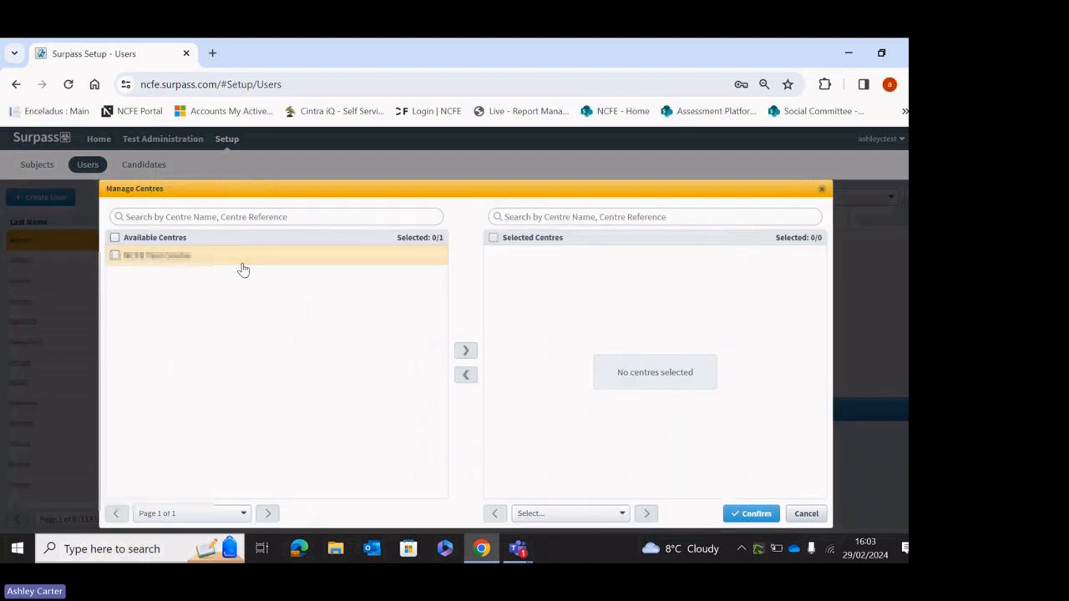
pyautogui.click(229, 260)
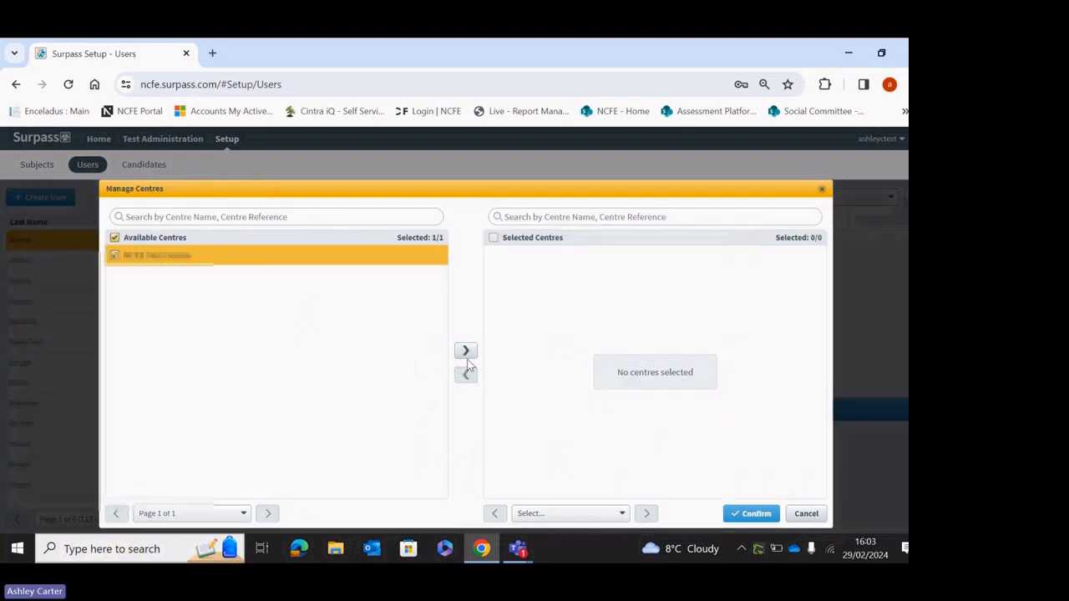
pyautogui.click(467, 351)
pyautogui.click(755, 514)
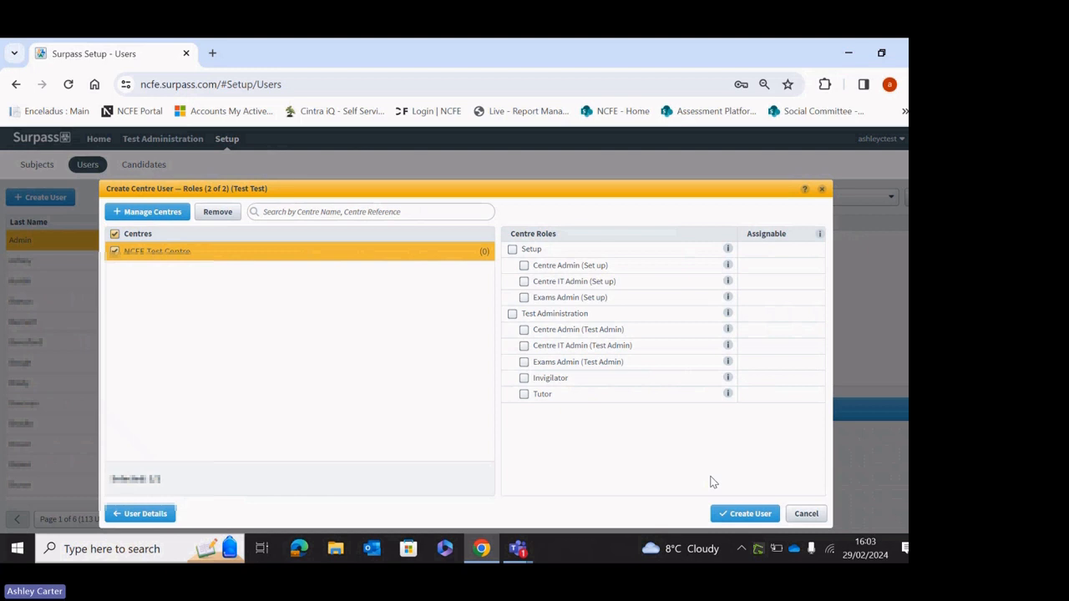
pyautogui.click(822, 189)
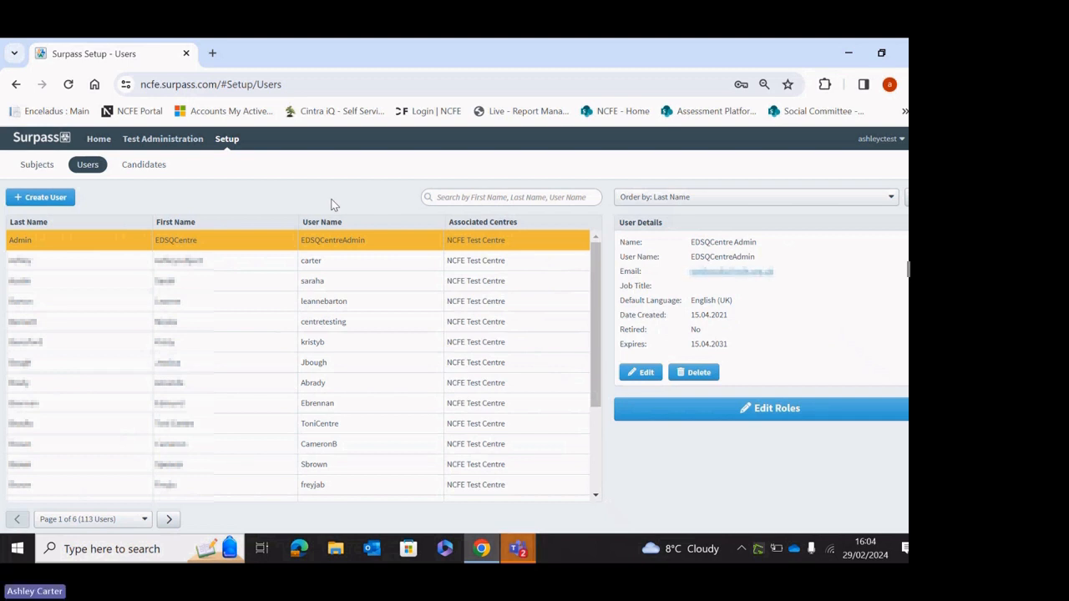
# From the Home page, launch Deliver Test and open the Secure Delivery page in a new tab.
pyautogui.click(99, 140)
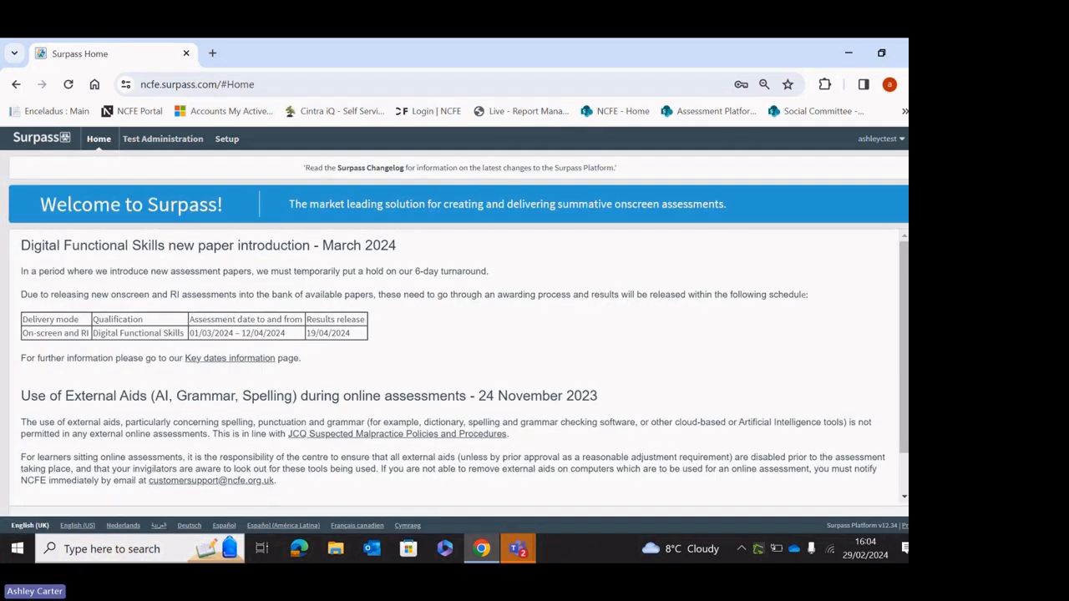
pyautogui.scroll(-2, 459, 334)
pyautogui.click(126, 493)
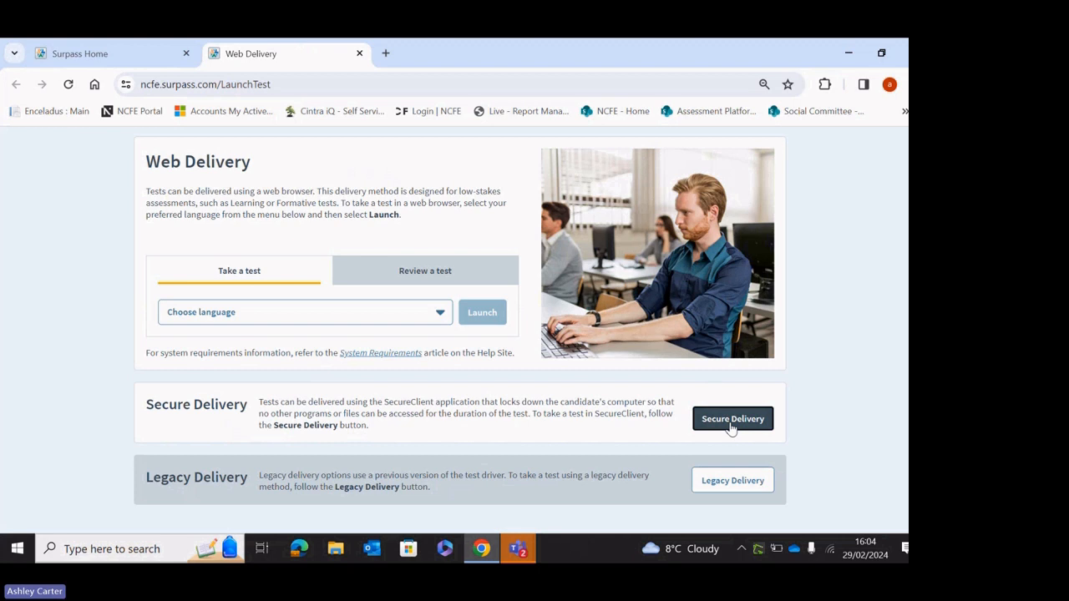
pyautogui.click(731, 420)
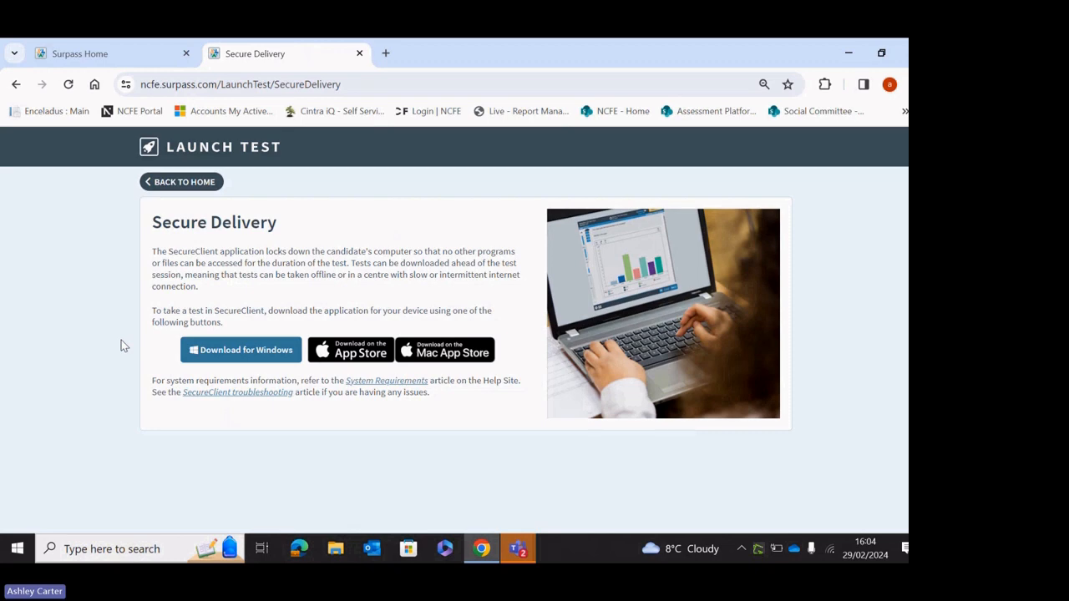
# Switch back to the Surpass Home tab showing the March 2024 paper introduction announcement.
pyautogui.click(118, 55)
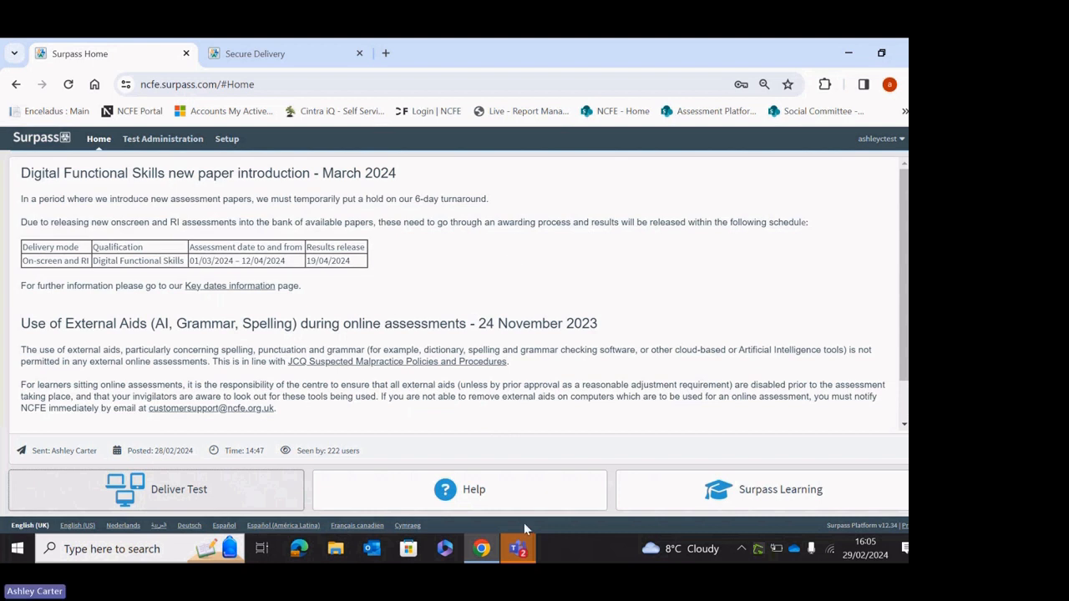
pyautogui.moveTo(522, 541)
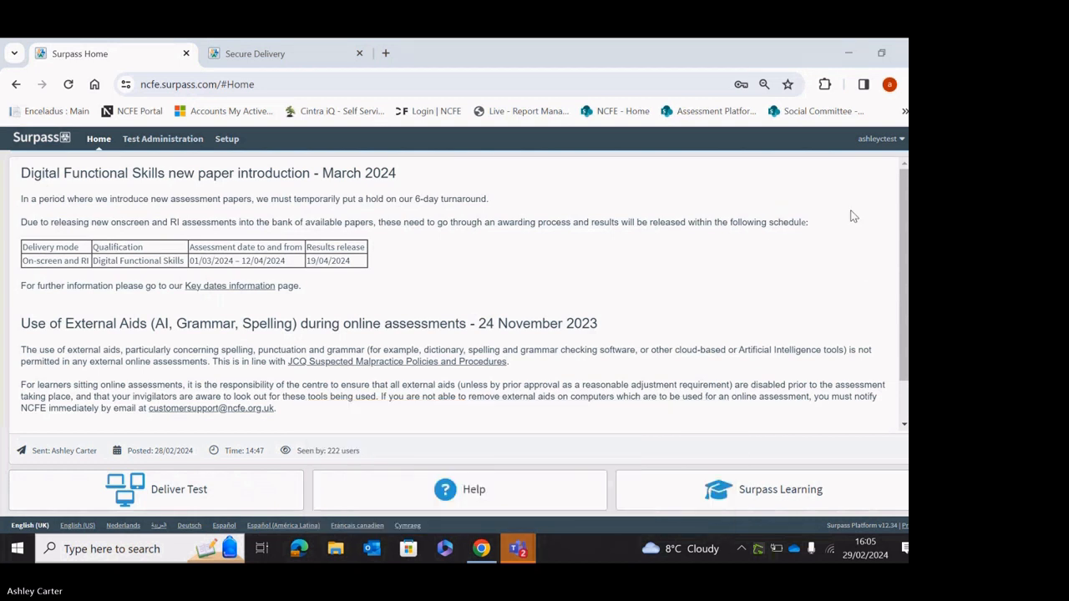
pyautogui.click(684, 326)
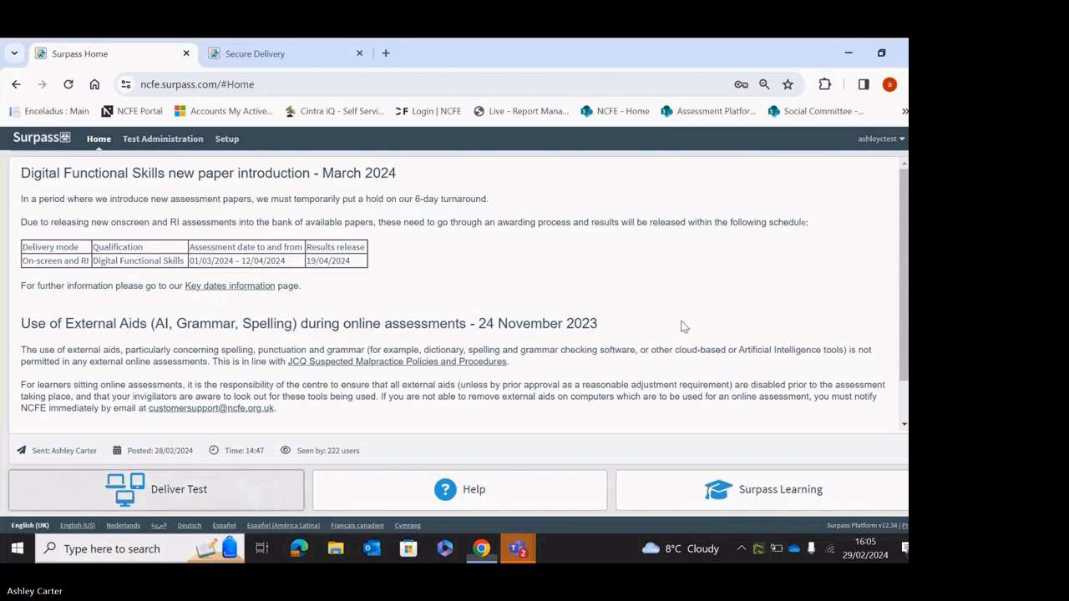